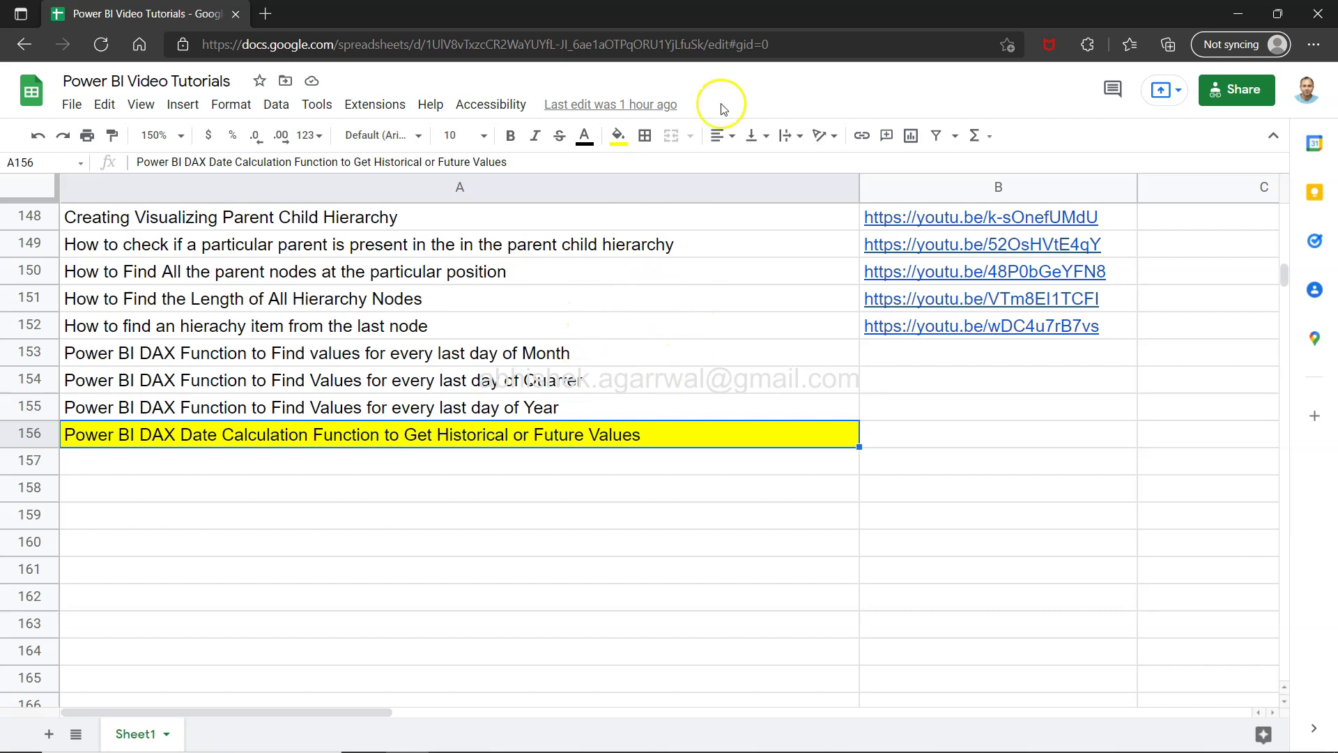
Switch from the tutorial list spreadsheet to the Sales Dashboard report in Power BI Desktop
{"action": "left_click", "coordinate": [813, 40]}
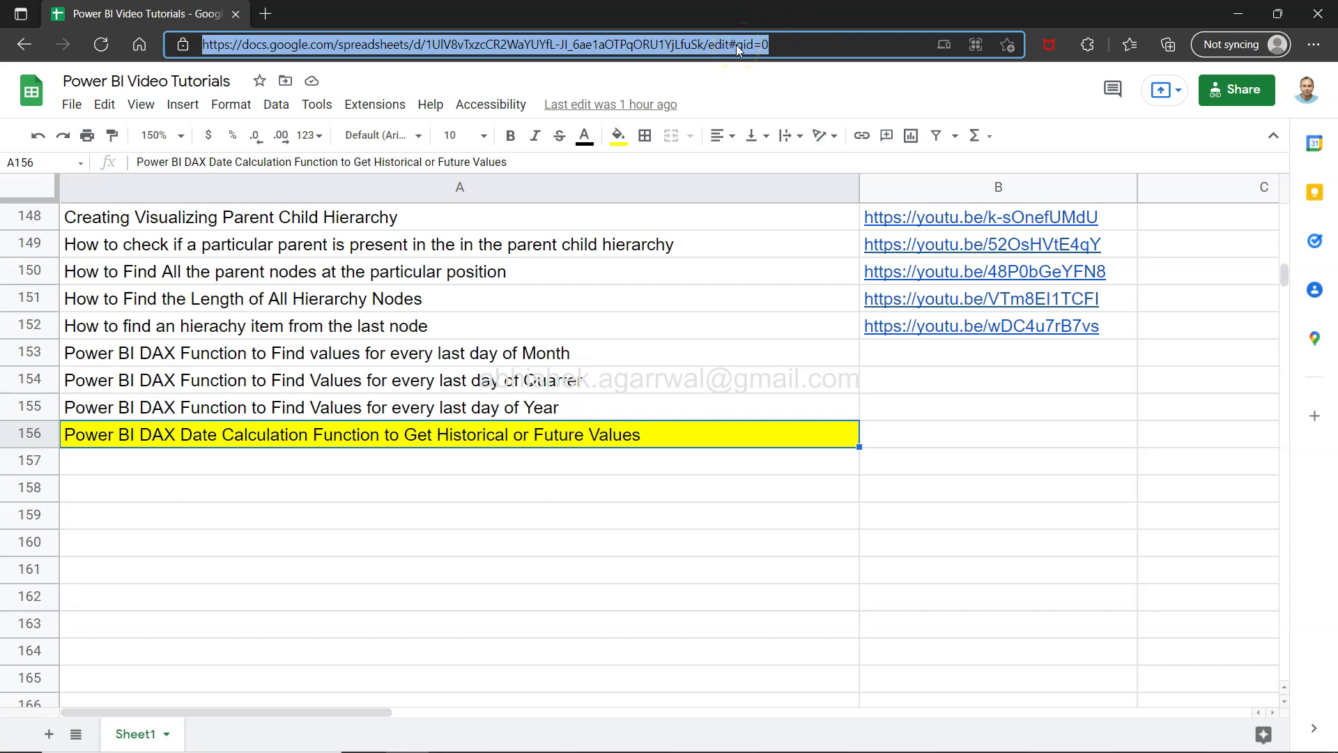
{"action": "left_click", "coordinate": [340, 349]}
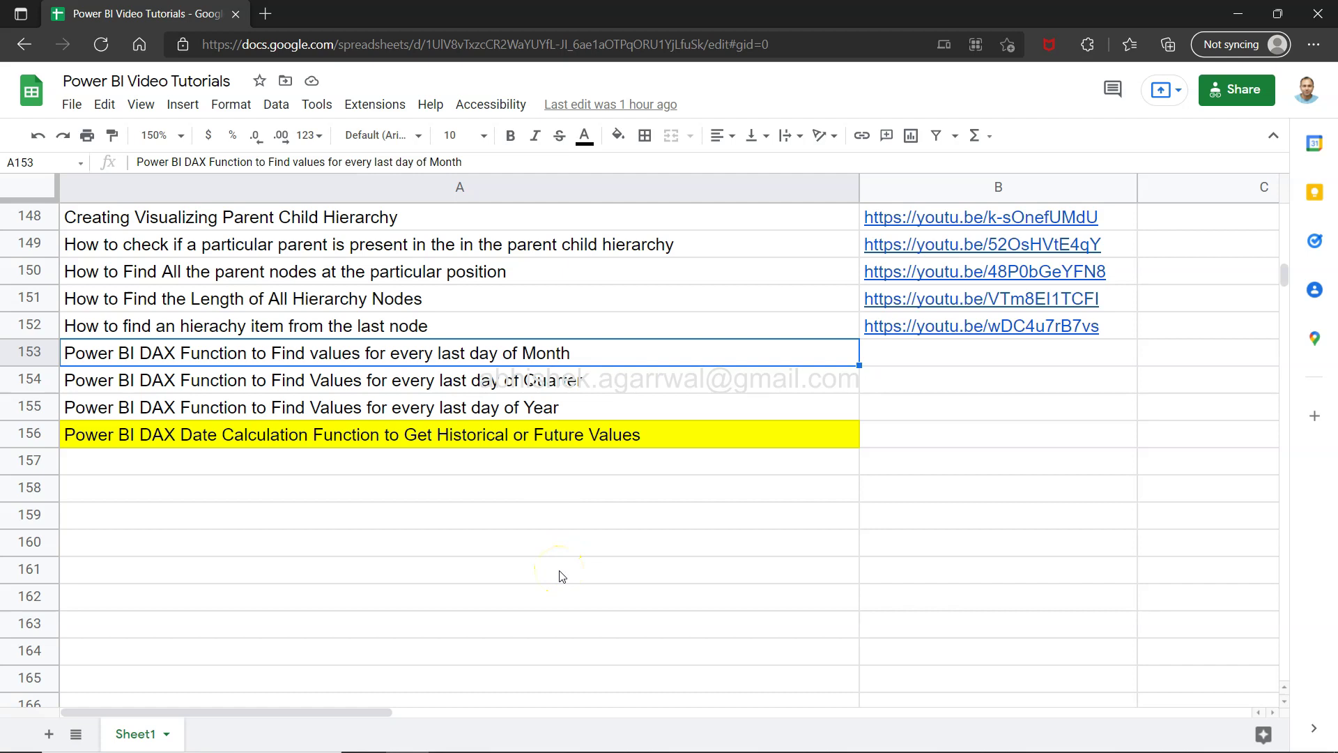
{"action": "key", "text": "alt+Tab"}
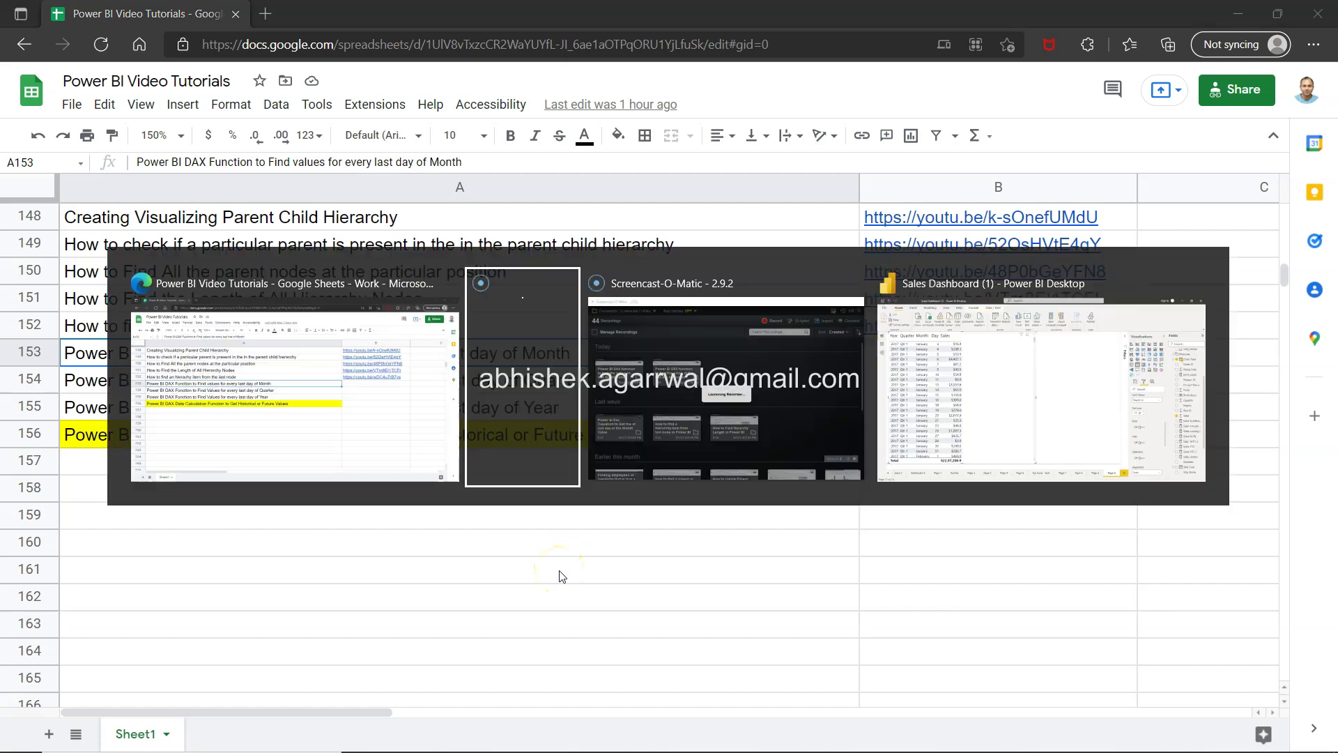
{"action": "key", "text": "alt+Tab"}
{"action": "key", "text": "alt+Tab"}
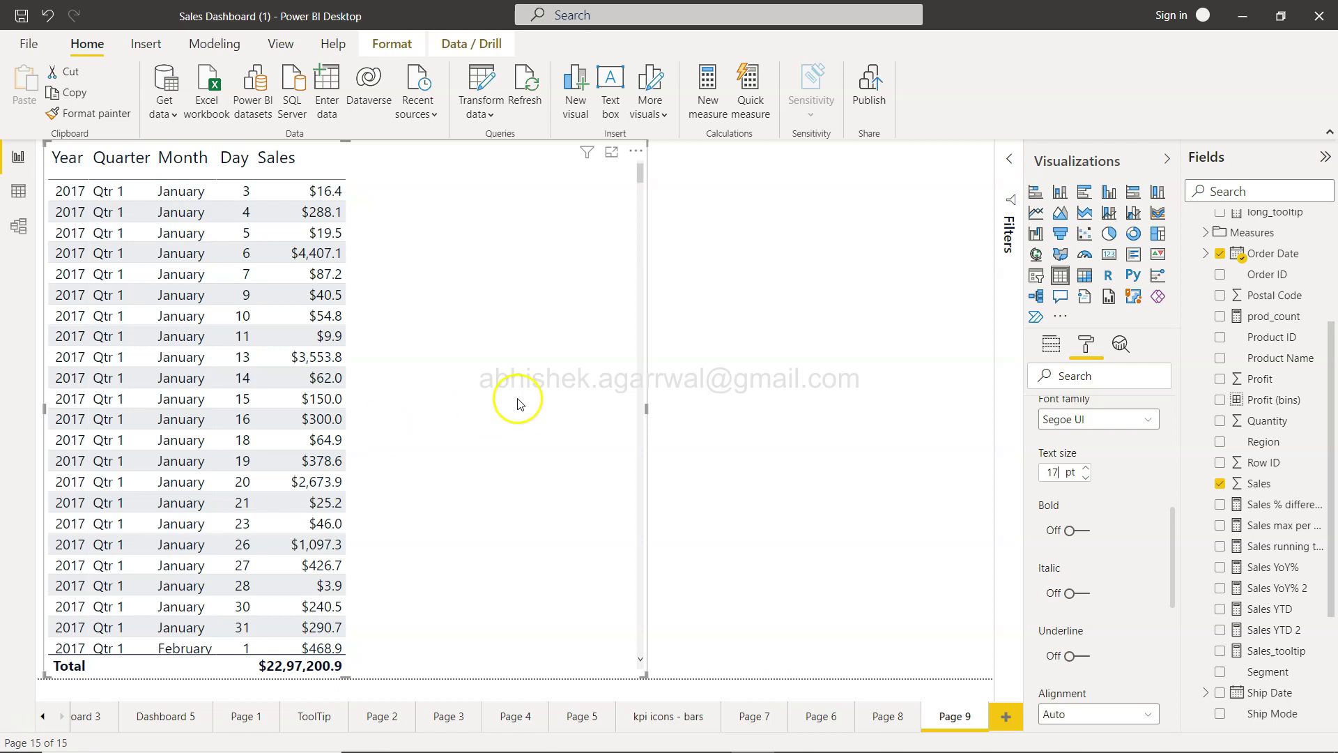
Review the fields used by the Page 9 sales table and the table relationships in the data model
{"action": "left_click", "coordinate": [1049, 343]}
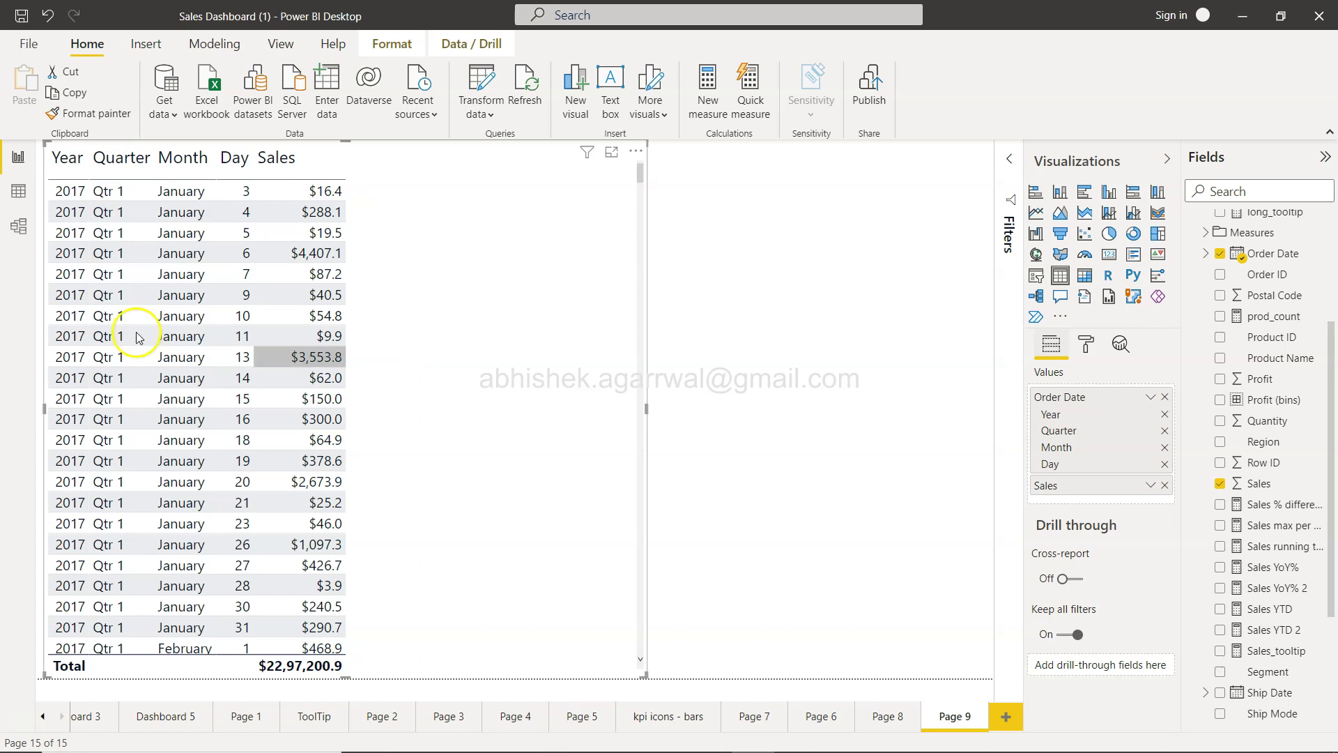
{"action": "left_click", "coordinate": [23, 233]}
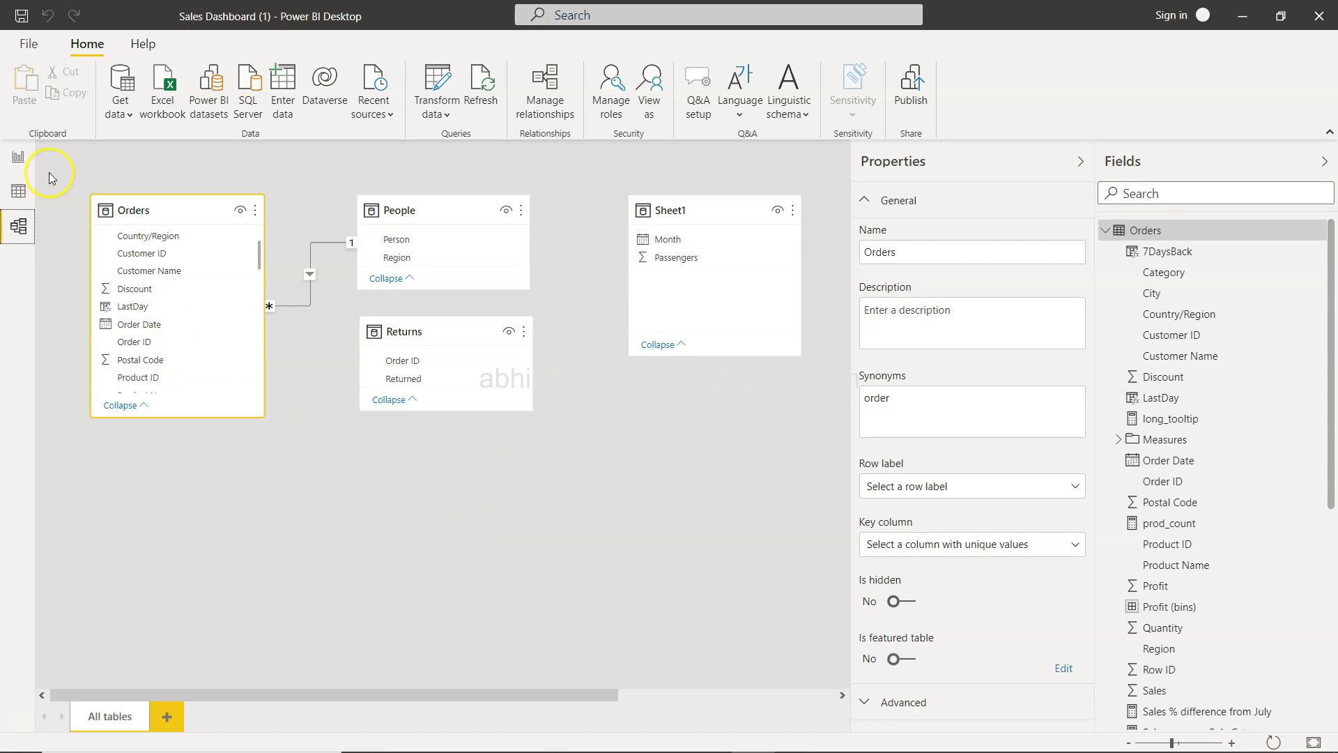
{"action": "left_click", "coordinate": [18, 156]}
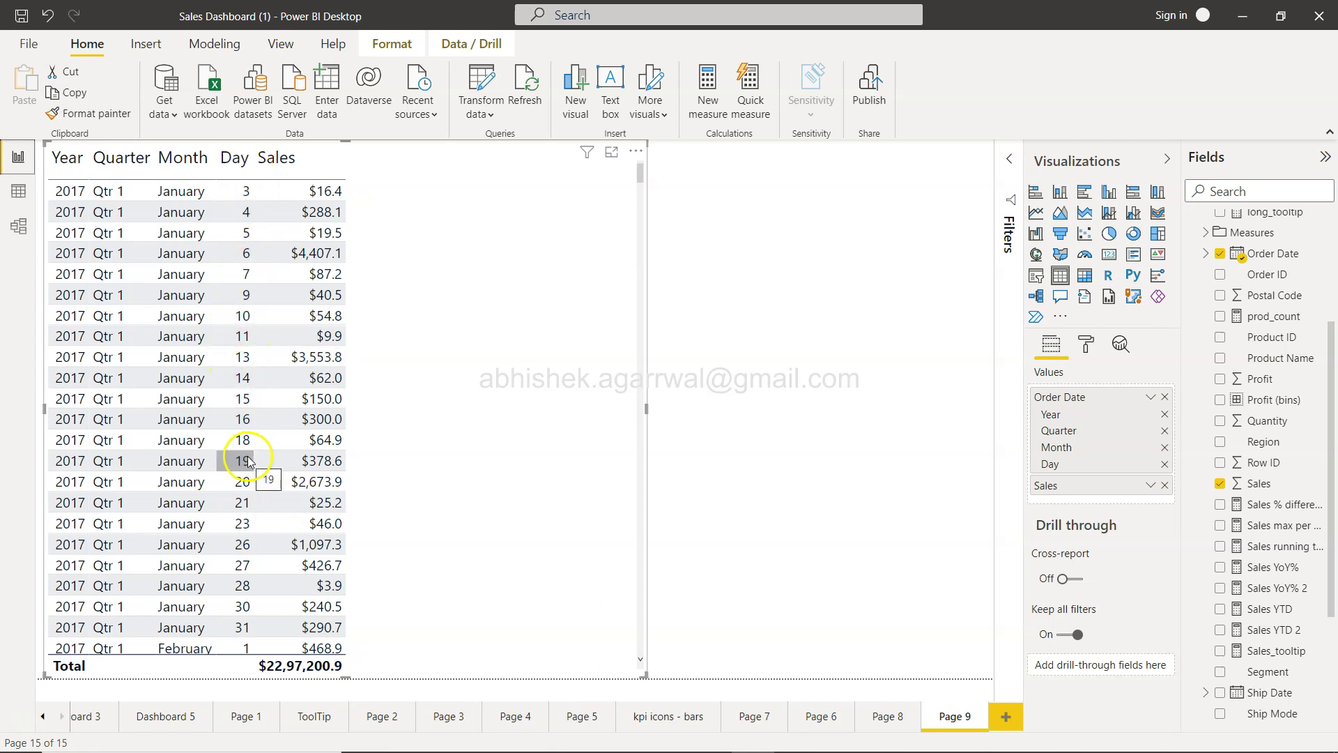
Start a calculated table order_date using CALENDAR, with MIN(Orders[Order Date]) as the start date
{"action": "left_click", "coordinate": [839, 378]}
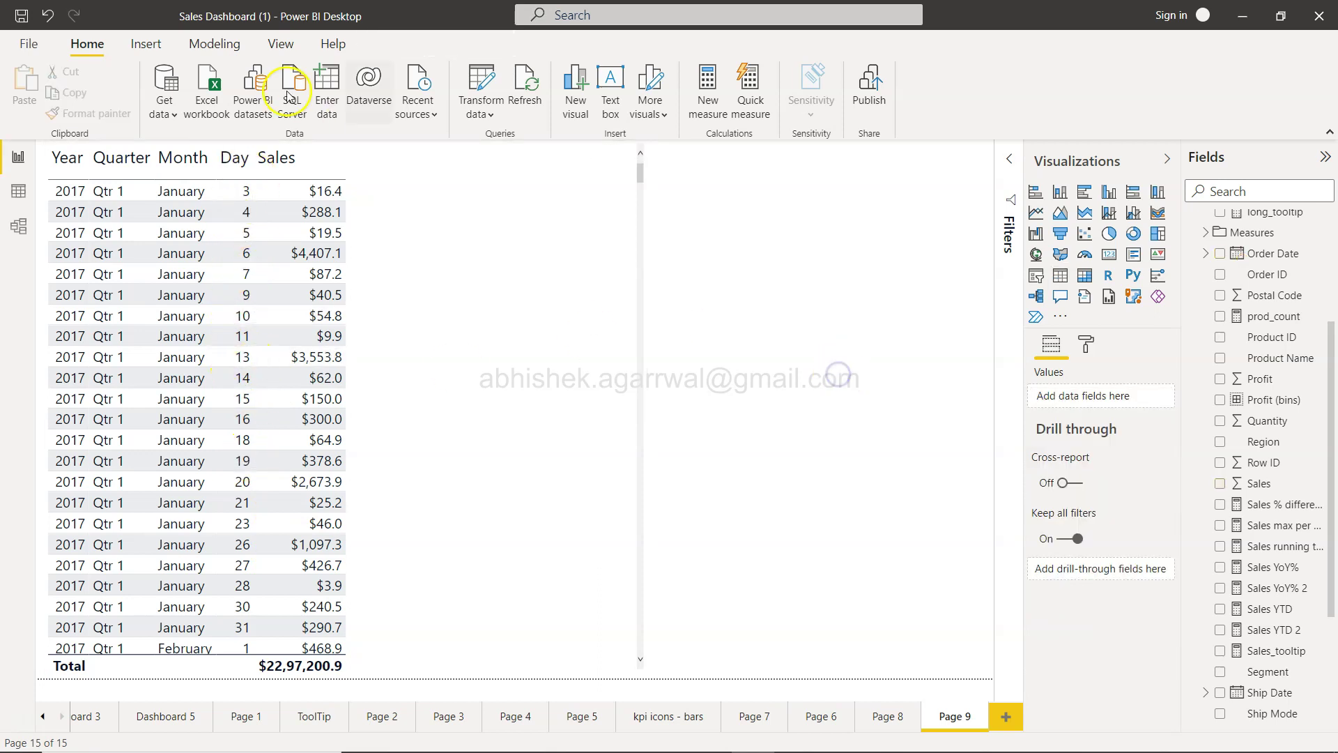
{"action": "left_click", "coordinate": [225, 44]}
{"action": "left_click", "coordinate": [232, 92]}
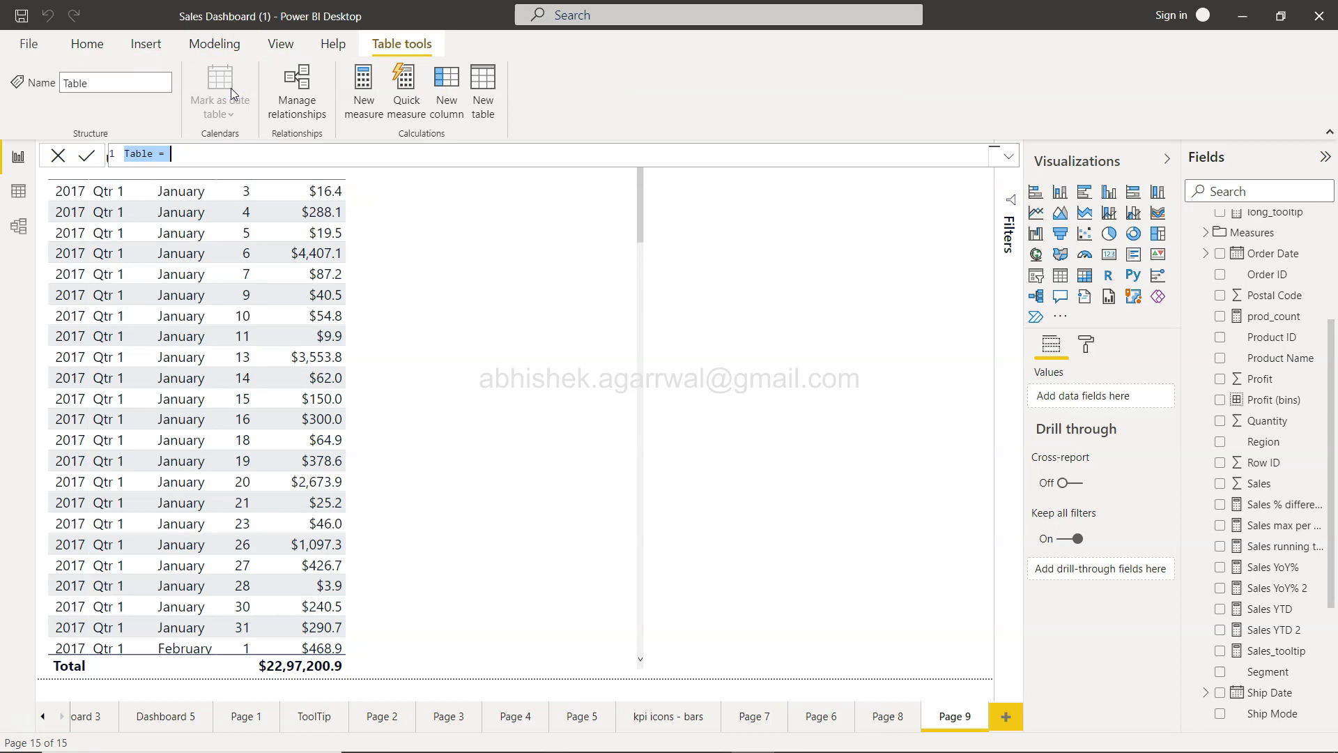
{"action": "type", "text": "order_date = "}
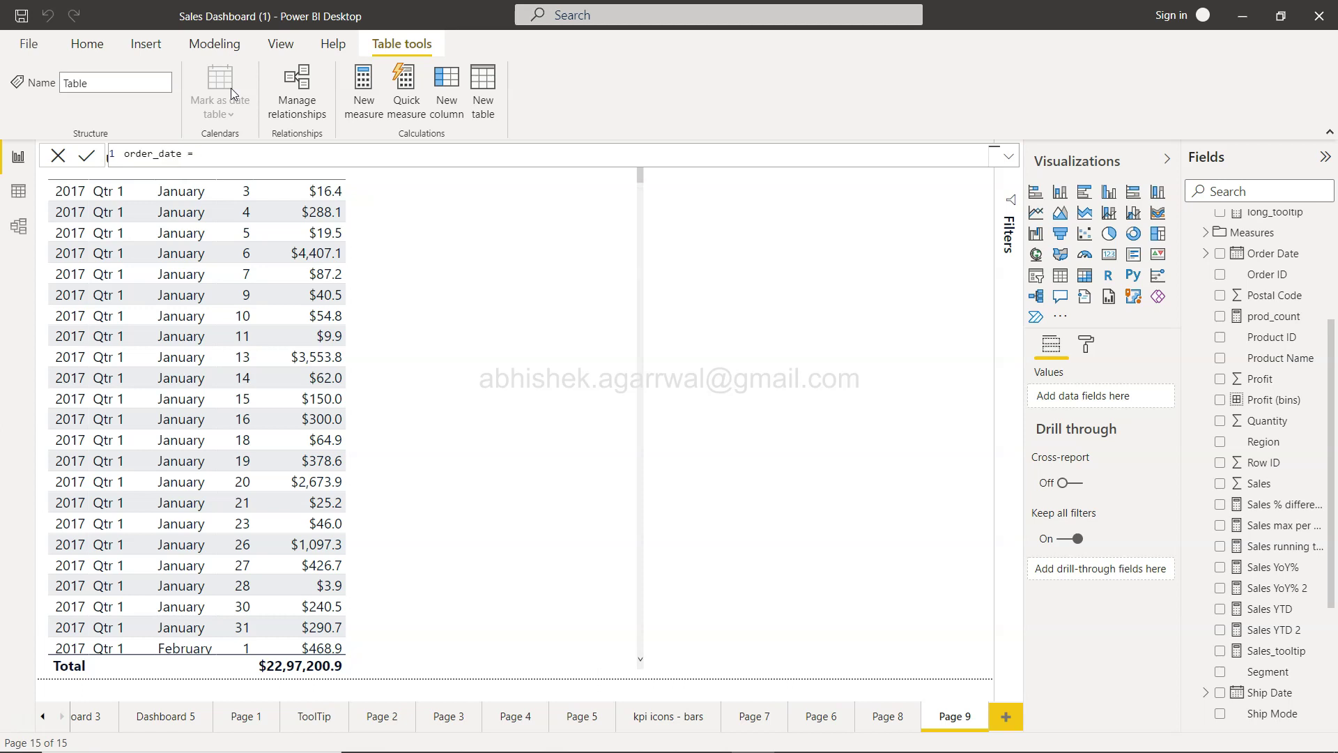
{"action": "type", "text": "CALENDAR("}
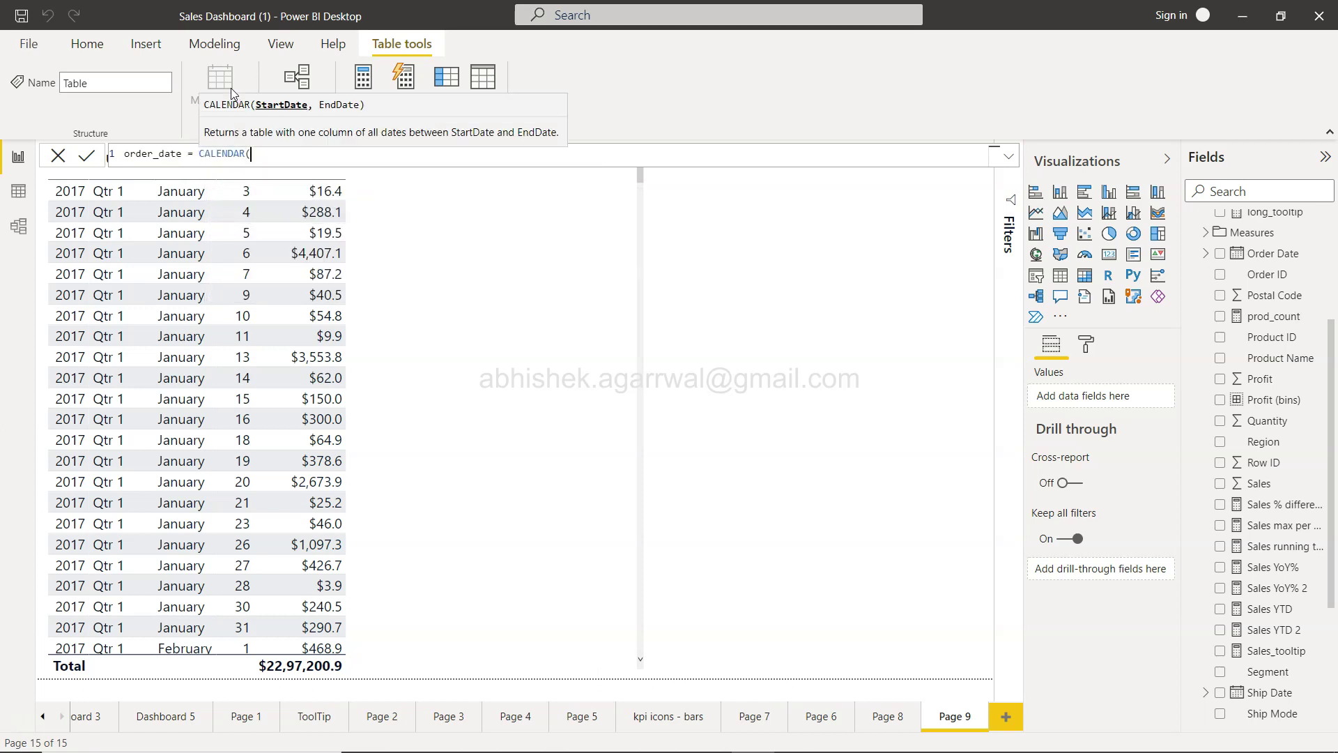
{"action": "type", "text": "min"}
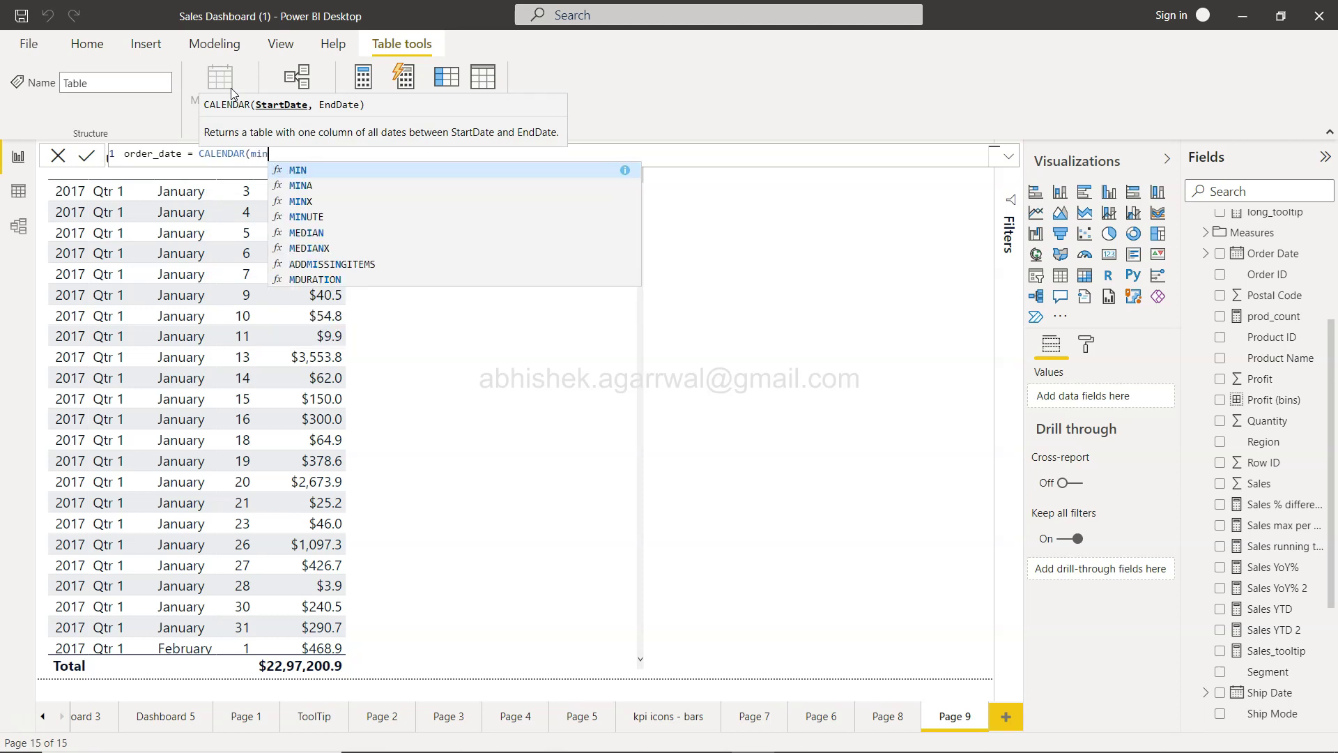
{"action": "type", "text": "("}
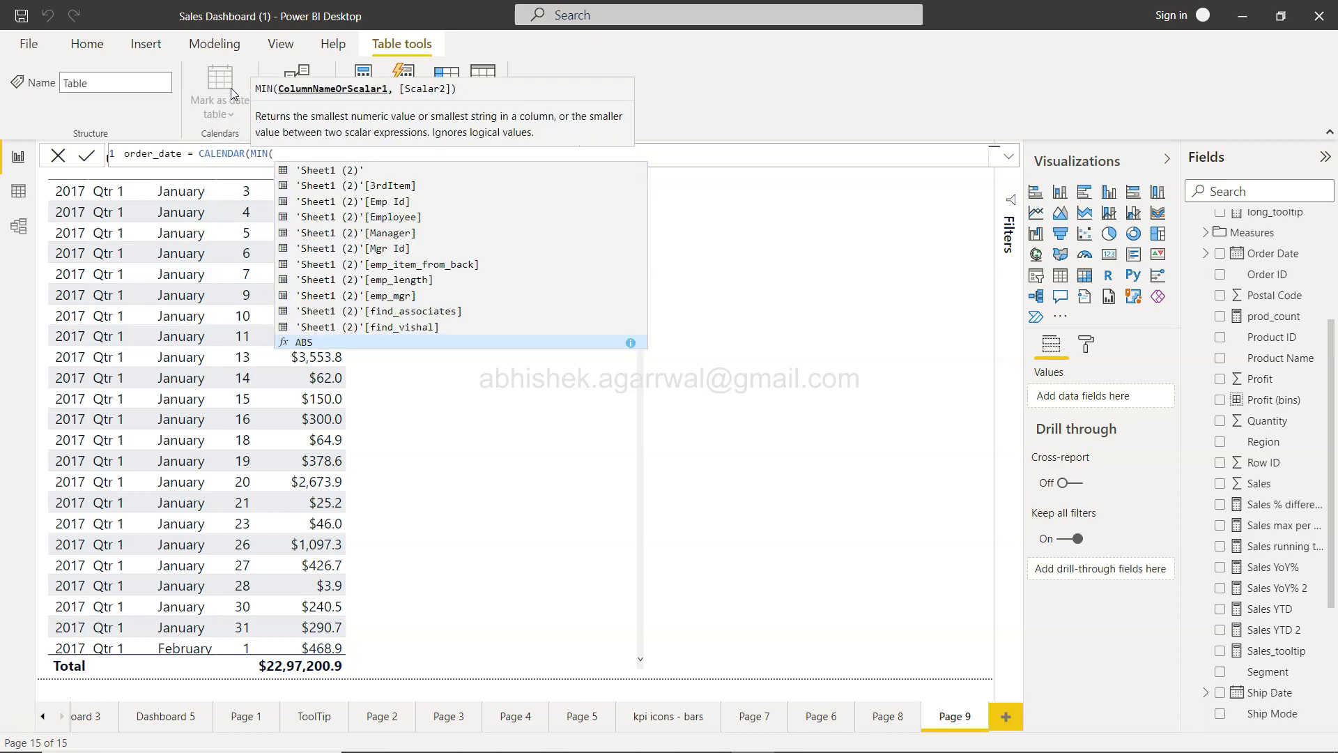
{"action": "type", "text": "order"}
{"action": "key", "text": "Down"}
{"action": "key", "text": "Down"}
{"action": "key", "text": "Down"}
{"action": "key", "text": "Down"}
{"action": "key", "text": "Down"}
{"action": "key", "text": "Down"}
{"action": "key", "text": "Down"}
{"action": "key", "text": "Down"}
{"action": "key", "text": "Down"}
{"action": "key", "text": "Down"}
{"action": "key", "text": "Down"}
{"action": "key", "text": "Tab"}
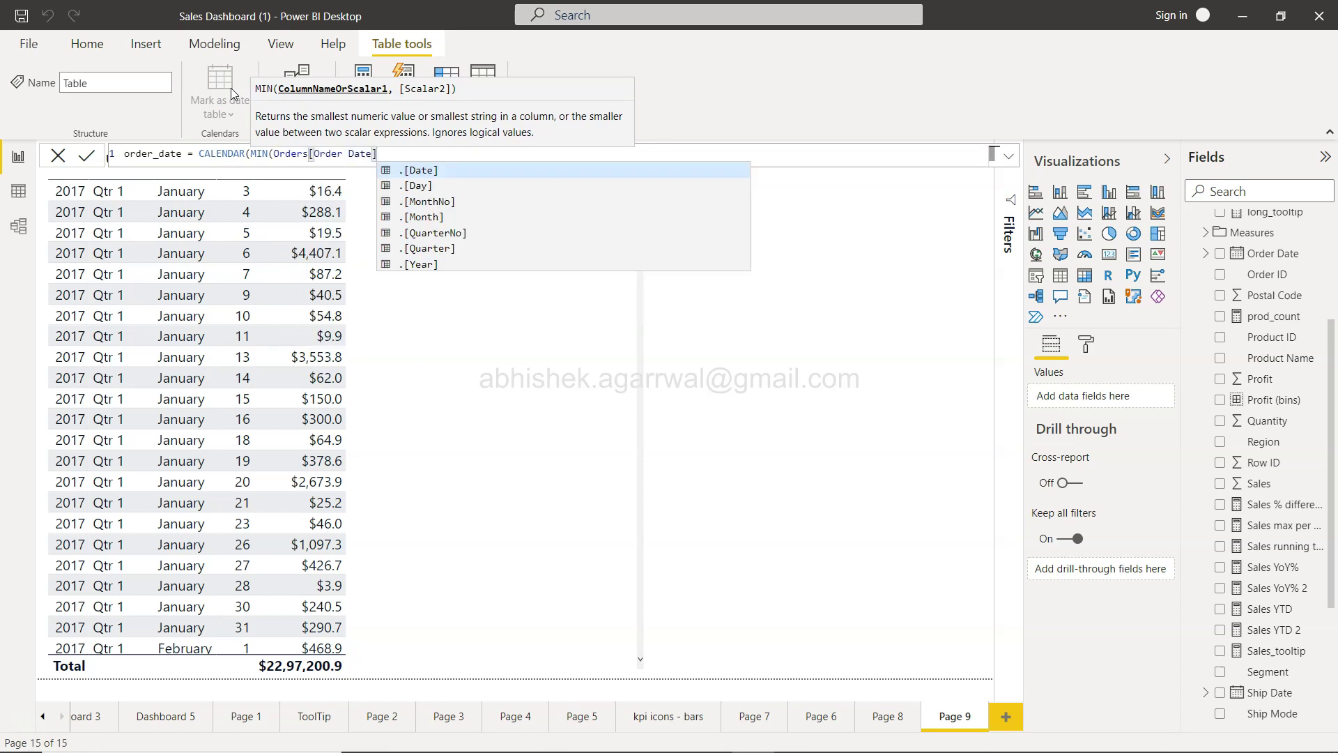
Complete the CALENDAR formula with MAX(Orders[Order Date]) as the end date and commit the calculated table
{"action": "type", "text": "),MAX(order"}
{"action": "key", "text": "Down"}
{"action": "key", "text": "Down"}
{"action": "key", "text": "Down"}
{"action": "key", "text": "Down"}
{"action": "key", "text": "Down"}
{"action": "key", "text": "Down"}
{"action": "key", "text": "Down"}
{"action": "key", "text": "Down"}
{"action": "key", "text": "Down"}
{"action": "key", "text": "Down"}
{"action": "key", "text": "Down"}
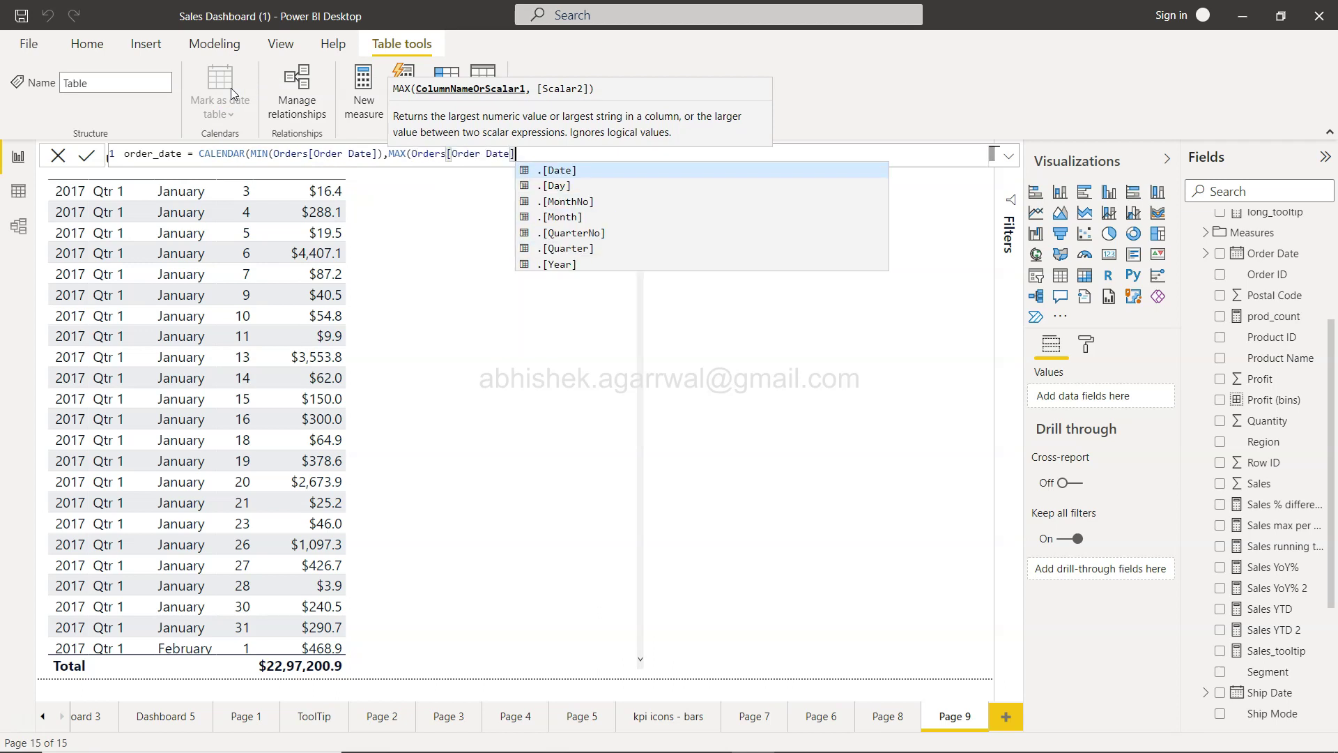
{"action": "key", "text": "Tab"}
{"action": "type", "text": ")"}
{"action": "left_click", "coordinate": [983, 217]}
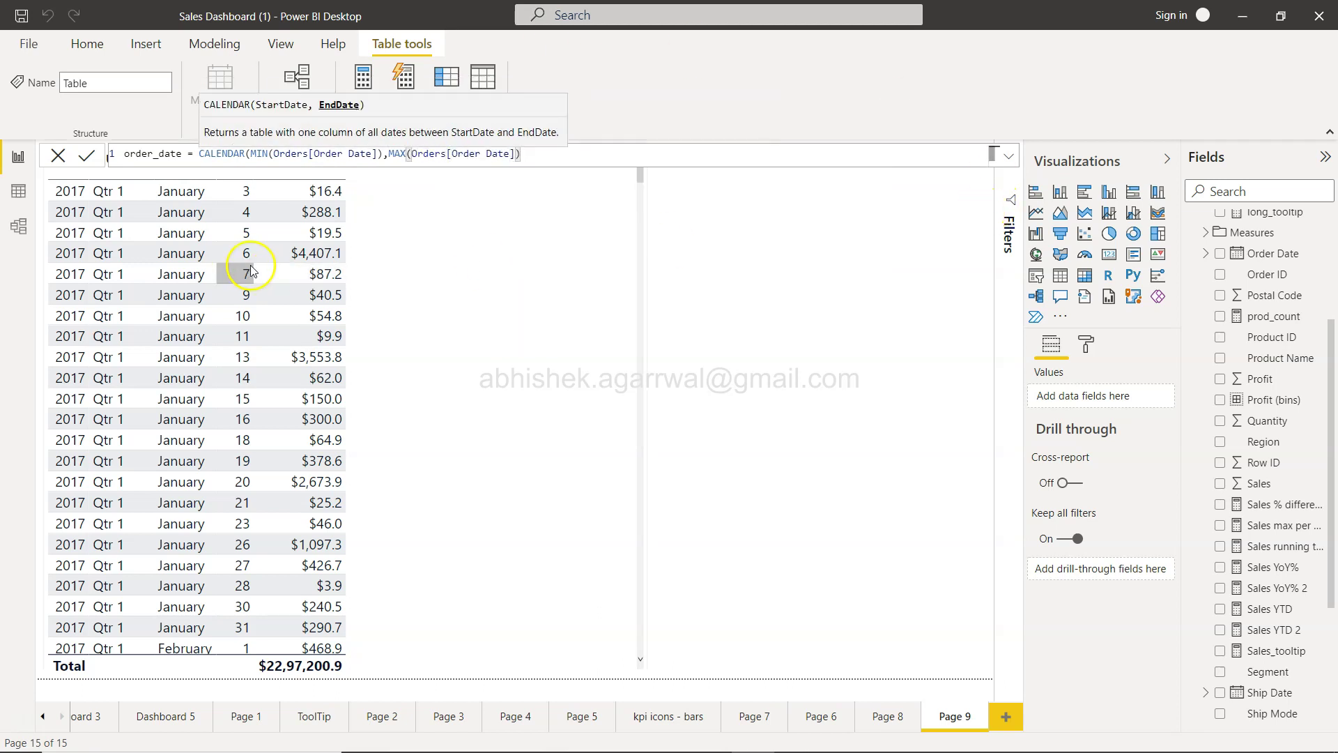
{"action": "scroll", "coordinate": [1245, 356], "scroll_direction": "up", "scroll_amount": 3}
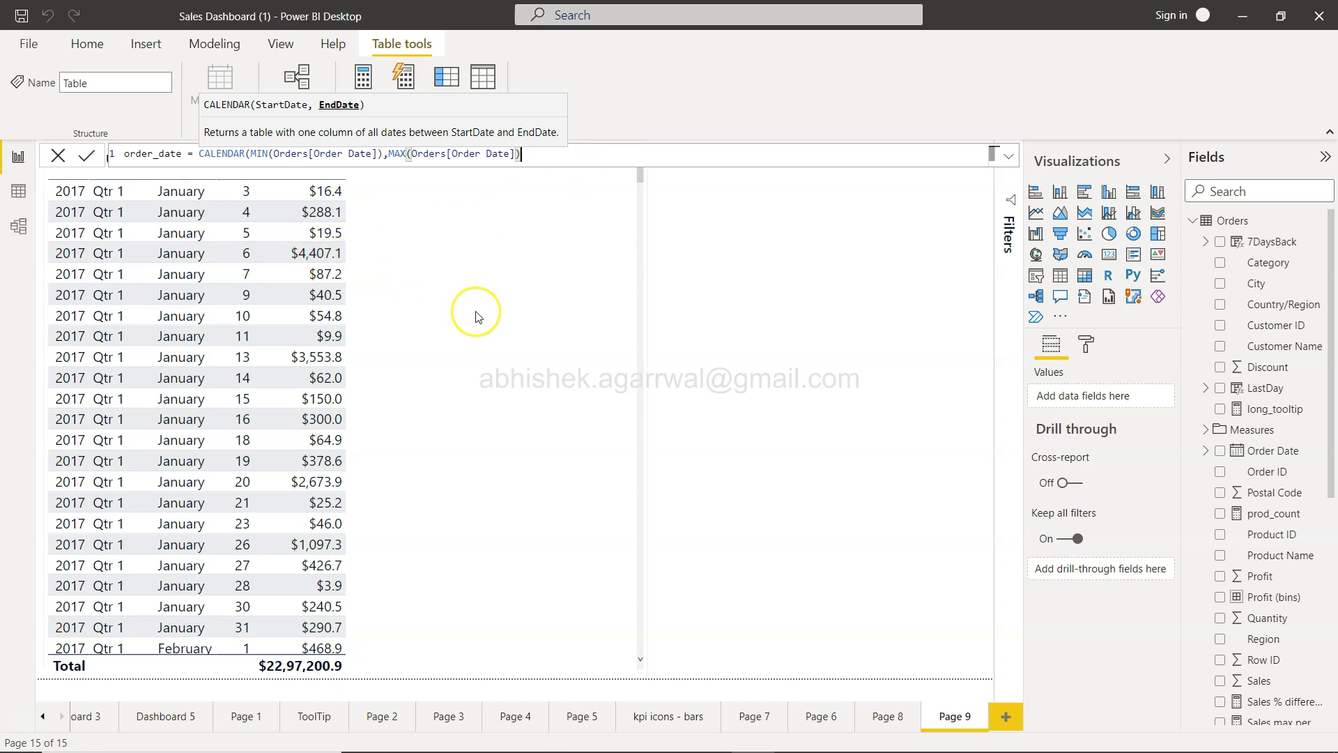
{"action": "left_click", "coordinate": [87, 158]}
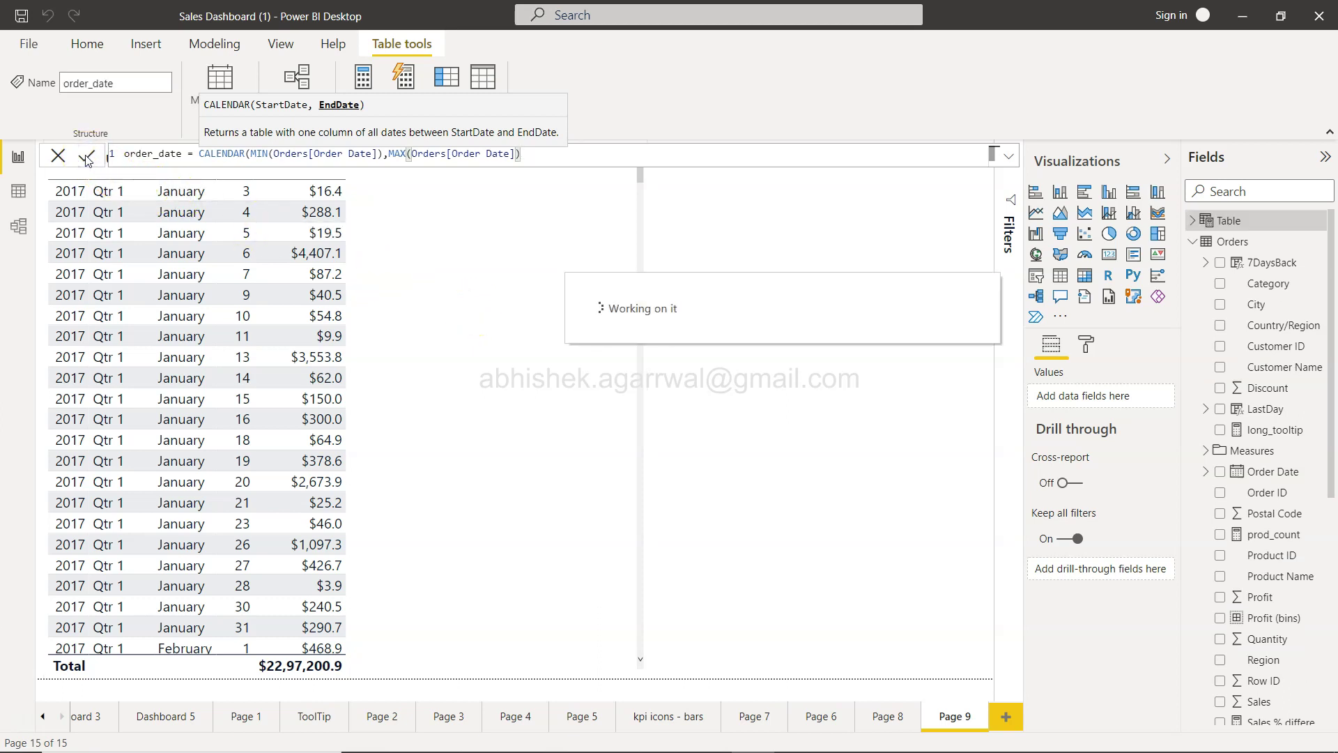
In the model diagram, place the order_date table directly below the Returns table
{"action": "left_click", "coordinate": [16, 228]}
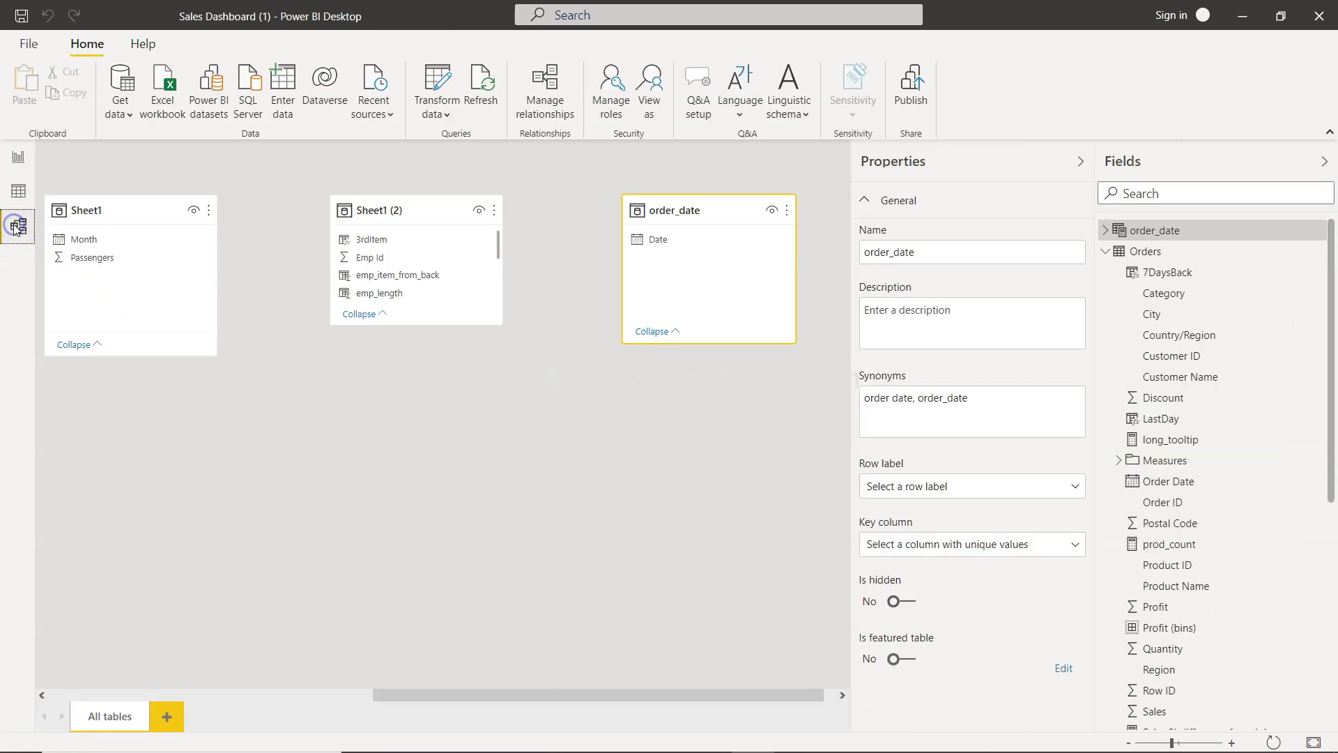
{"action": "left_click_drag", "start_coordinate": [688, 215], "coordinate": [114, 481]}
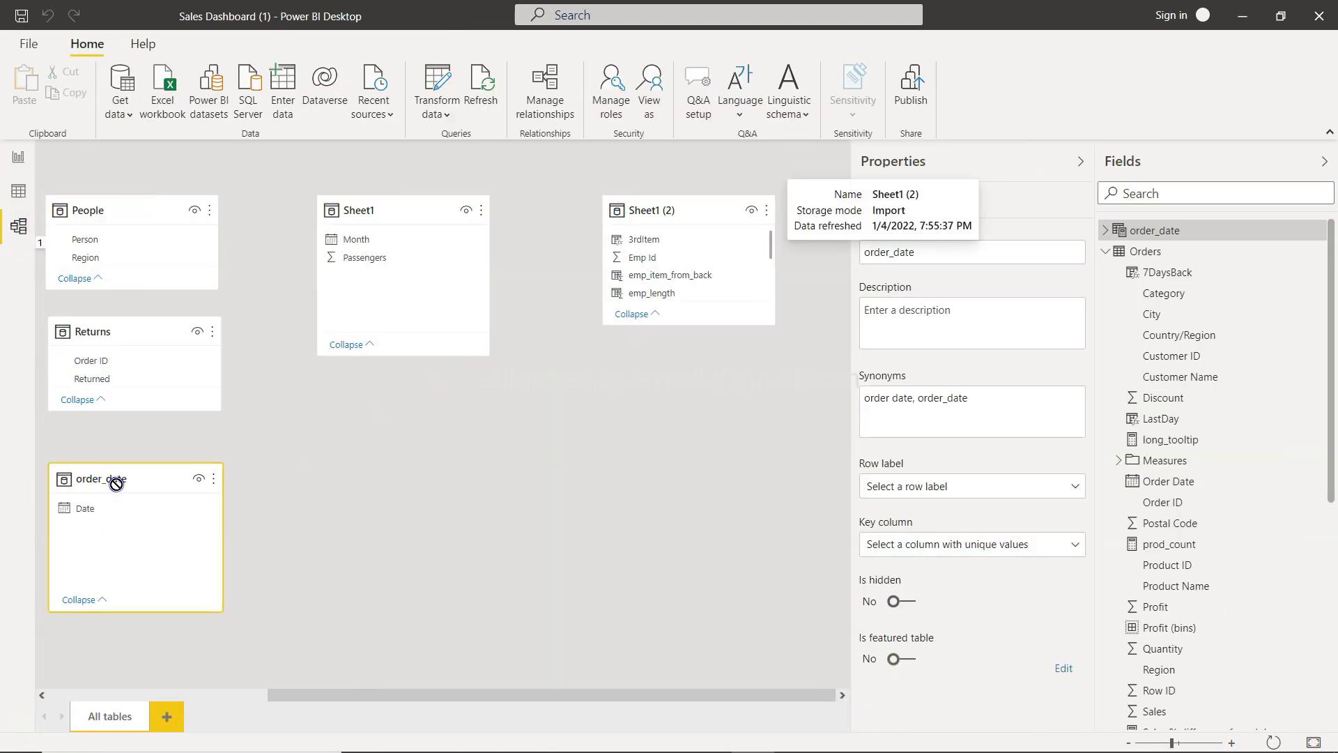
{"action": "left_click_drag", "start_coordinate": [366, 697], "coordinate": [43, 693]}
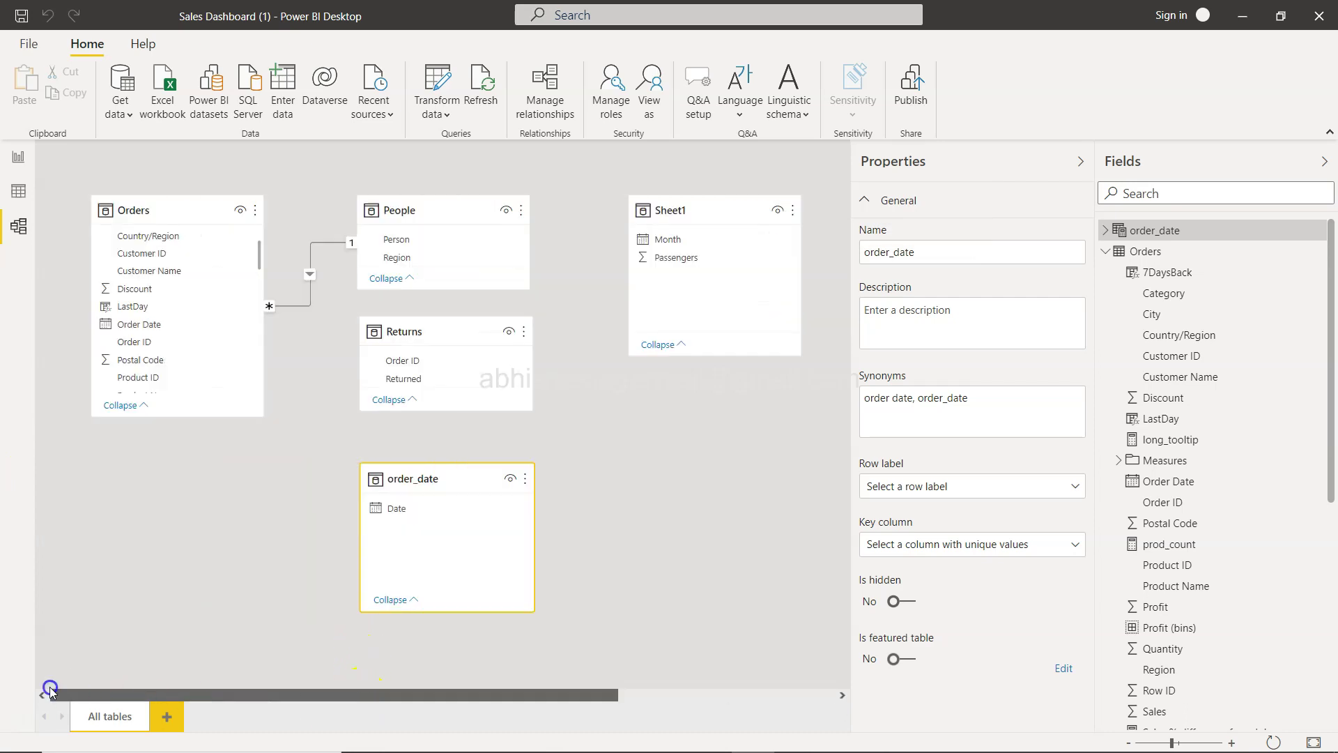
Create a relationship from the Date column of order_date to the Order Date column of Orders
{"action": "left_click", "coordinate": [1080, 162]}
{"action": "left_click", "coordinate": [413, 509]}
{"action": "left_click_drag", "start_coordinate": [414, 509], "coordinate": [176, 321]}
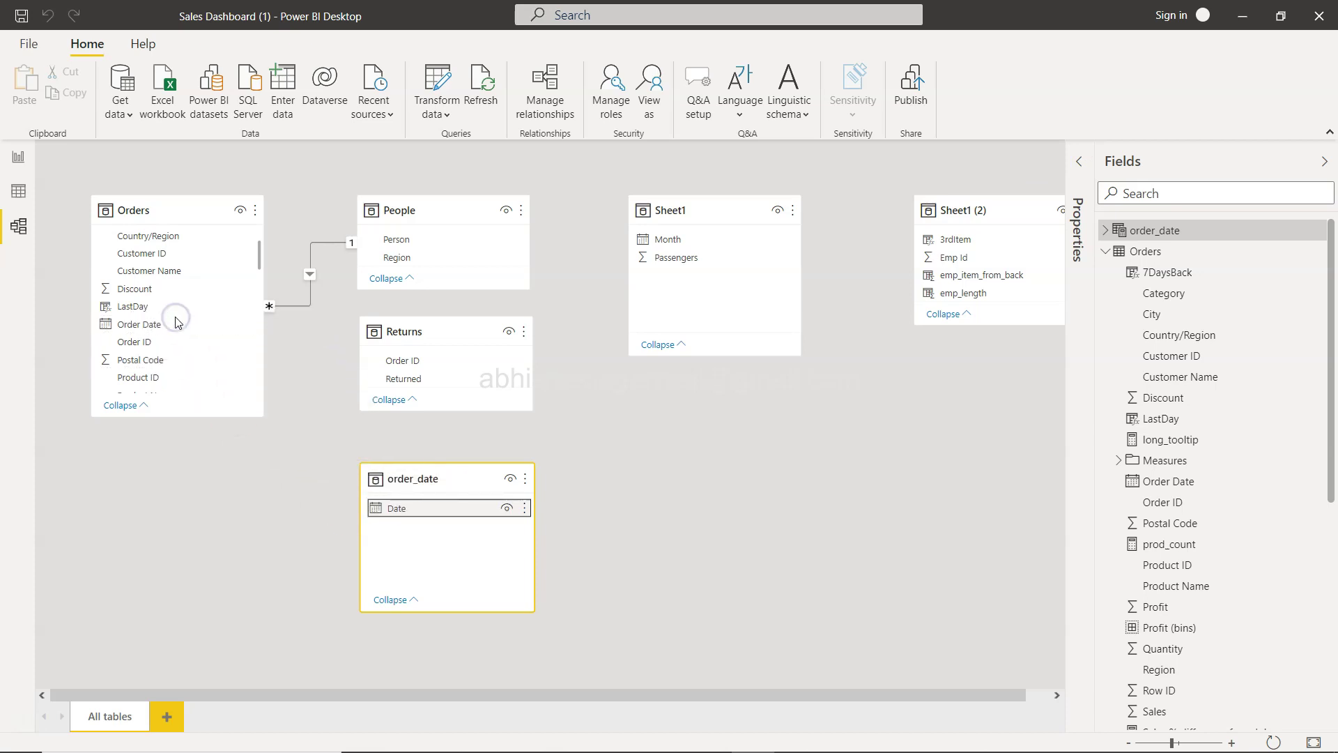
In the Page 9 report table, add the Date field from order_date and remove the Order Date field
{"action": "left_click", "coordinate": [18, 157]}
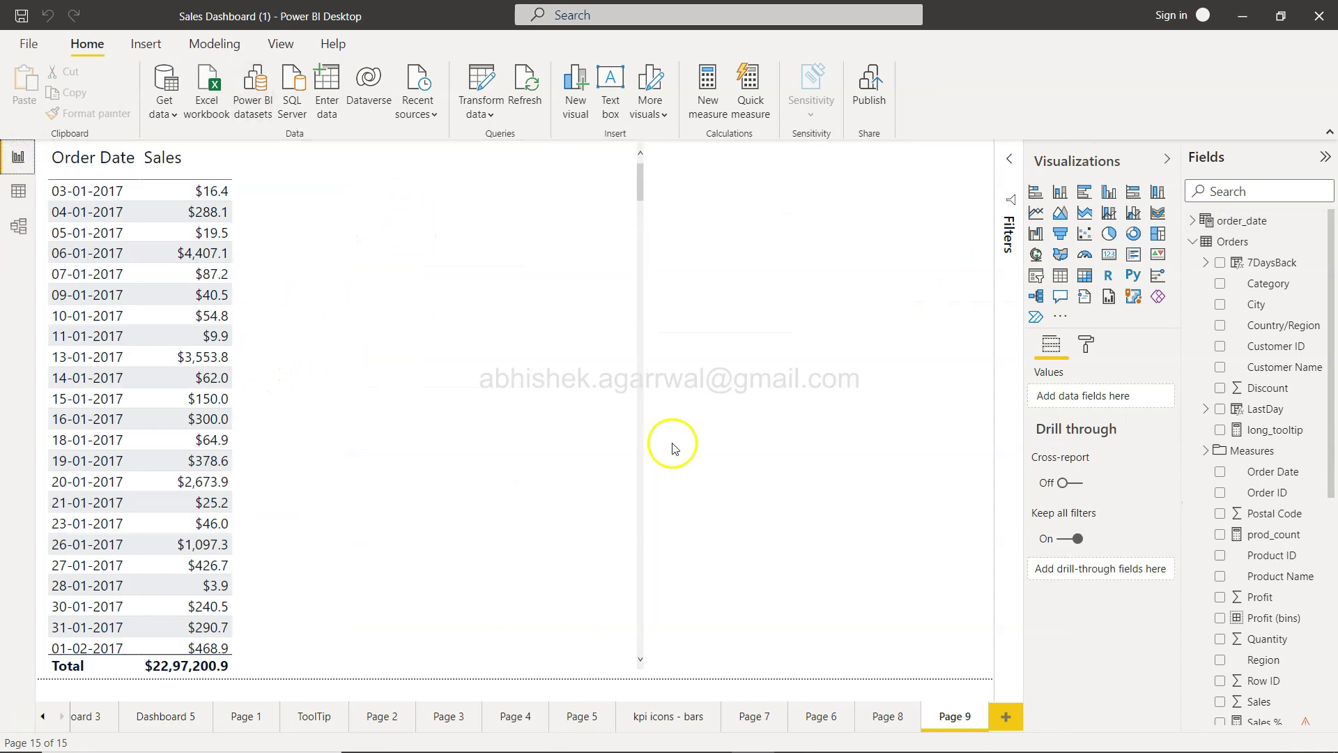
{"action": "left_click", "coordinate": [434, 372]}
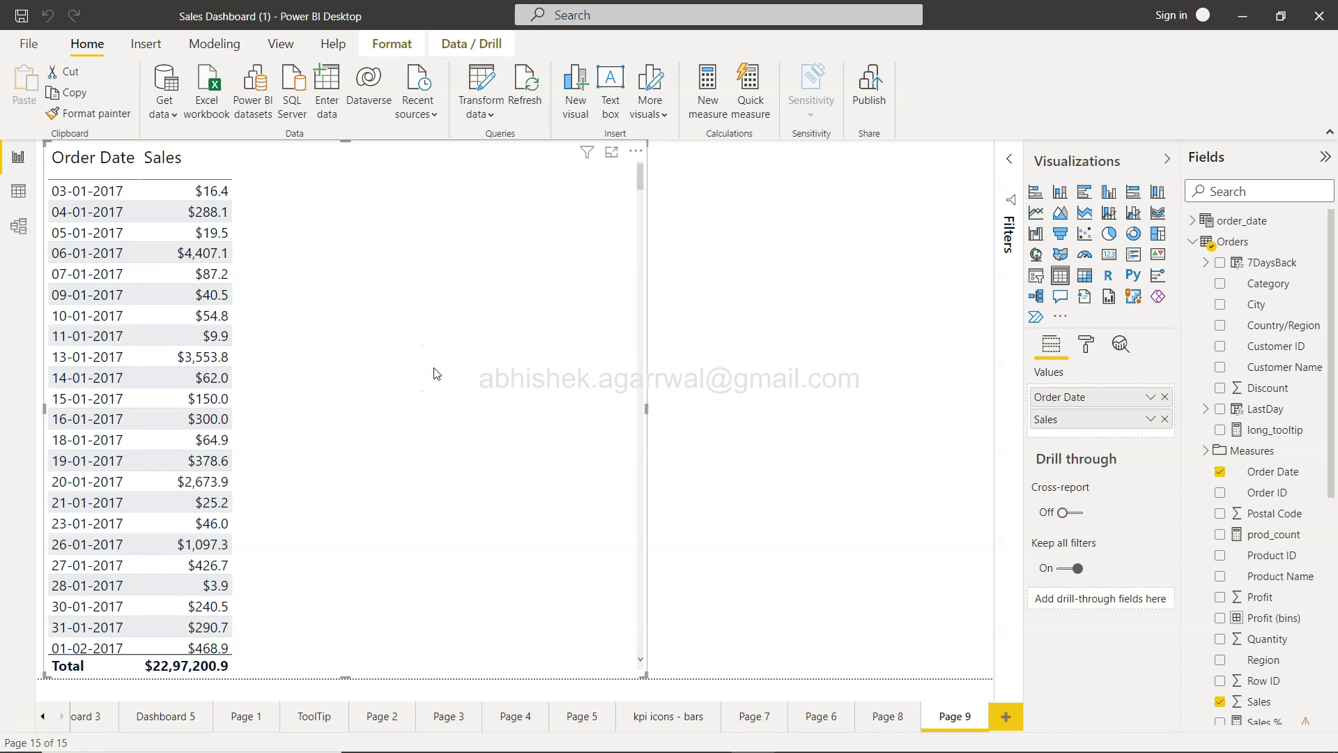
{"action": "left_click", "coordinate": [903, 722]}
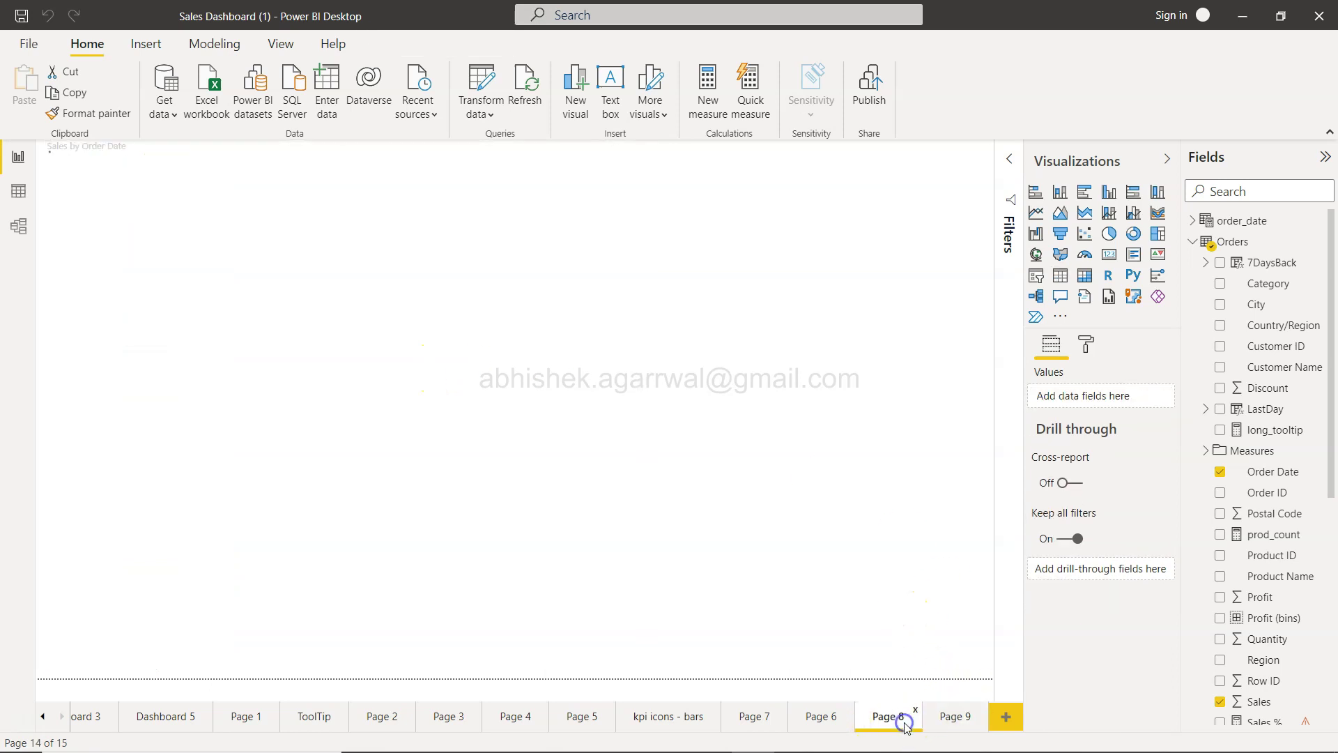
{"action": "left_click", "coordinate": [955, 717]}
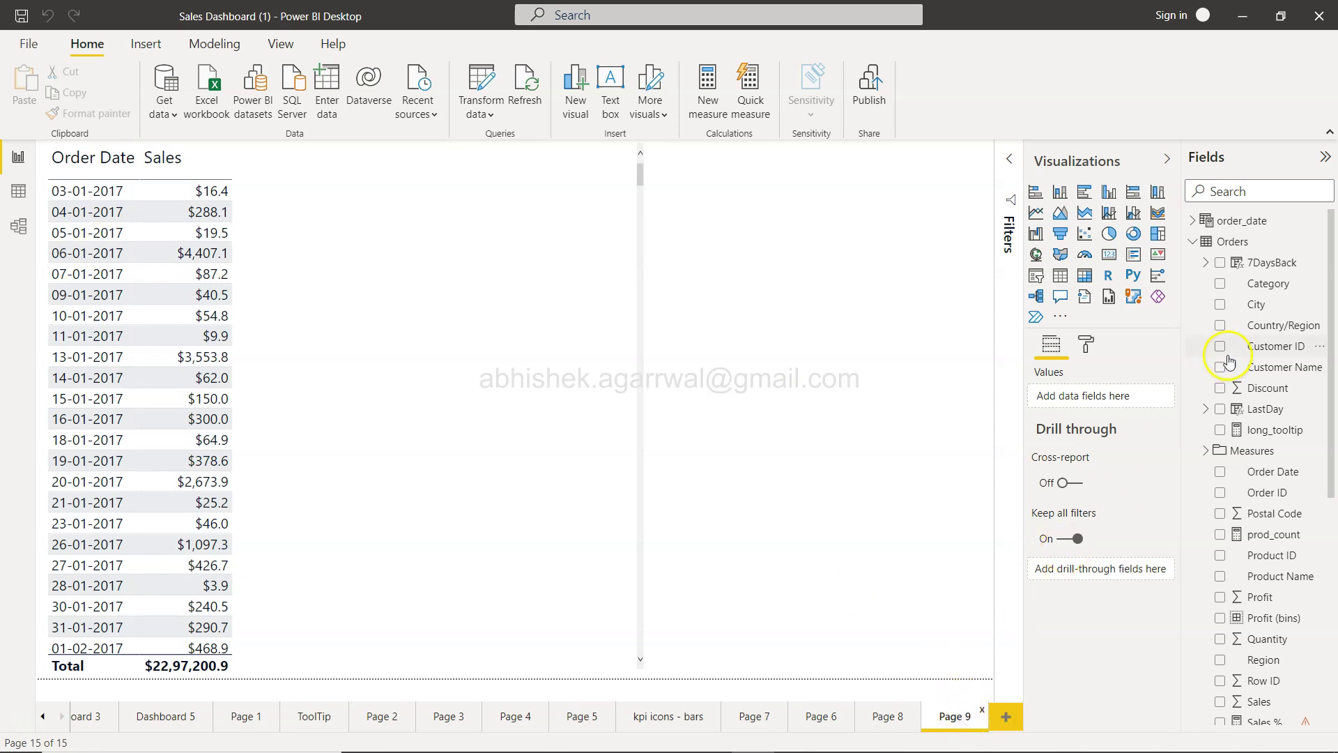
{"action": "left_click", "coordinate": [1192, 221]}
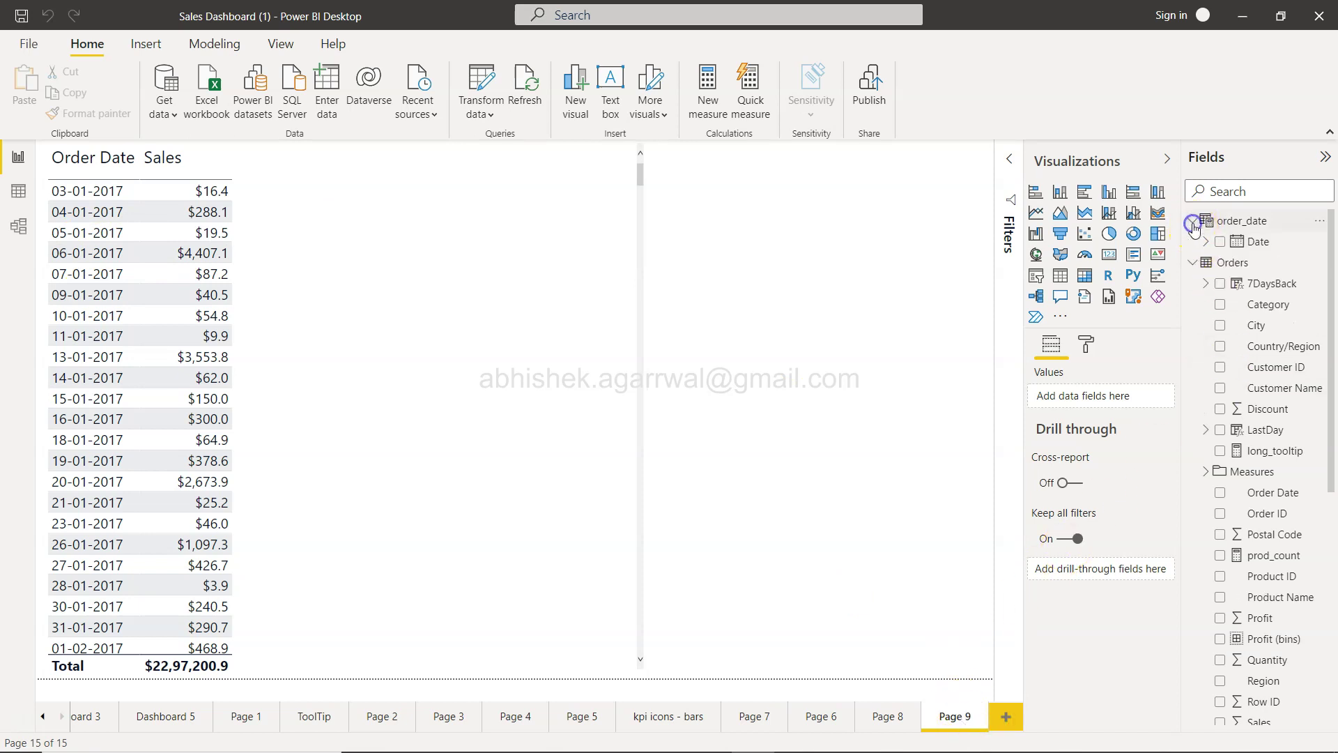
{"action": "left_click", "coordinate": [613, 359]}
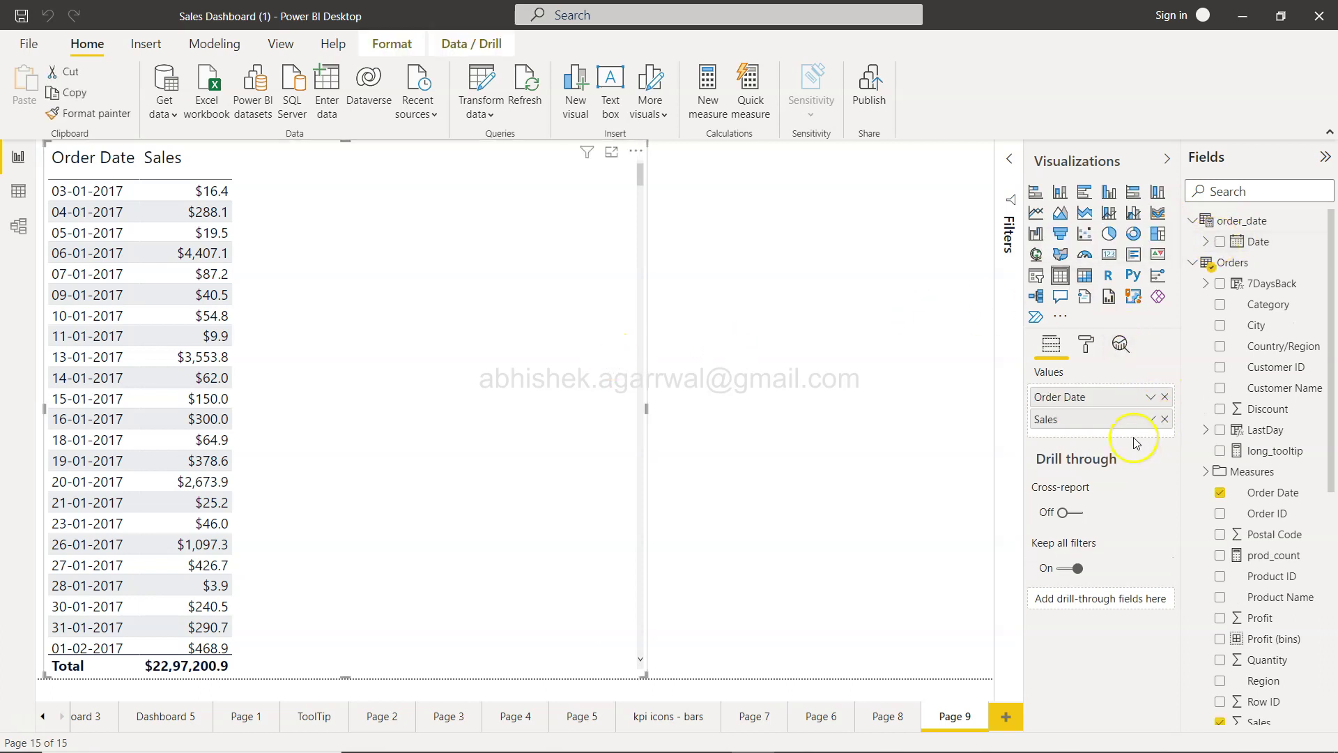
{"action": "left_click", "coordinate": [1220, 242]}
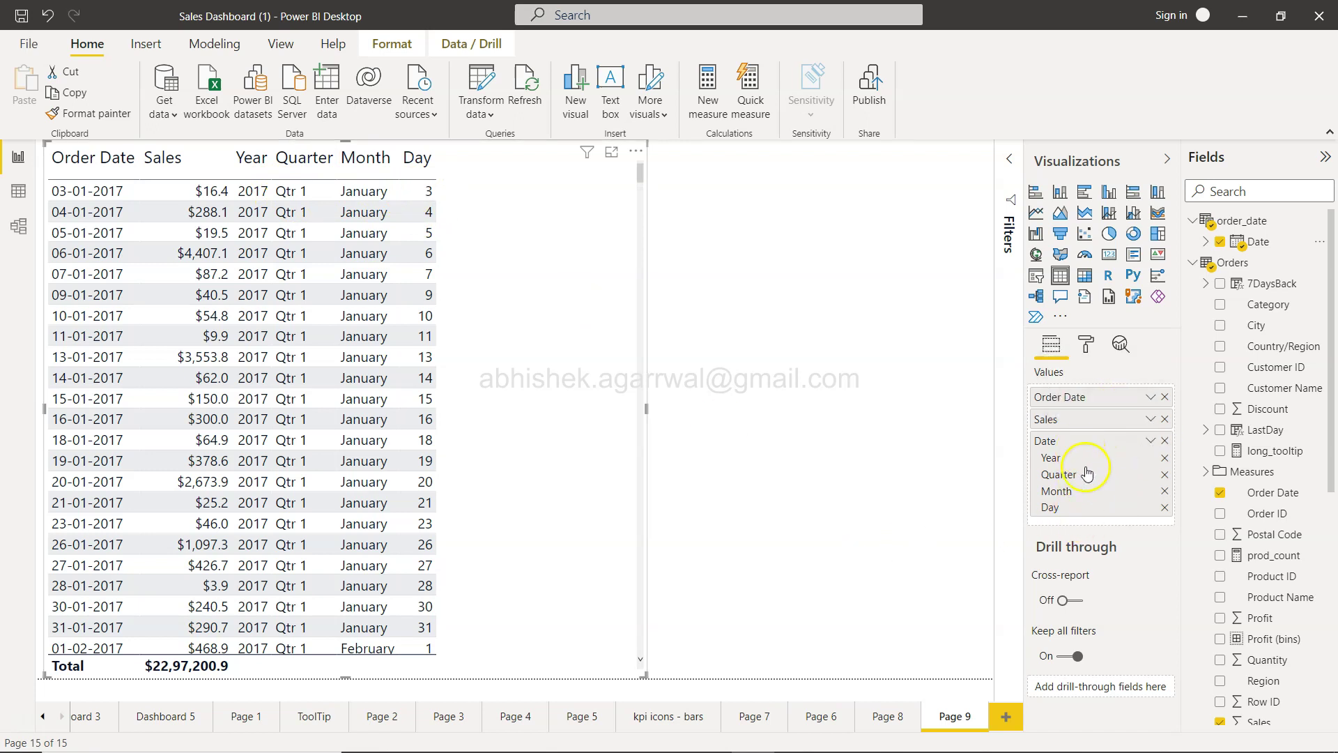
{"action": "left_click", "coordinate": [1166, 396]}
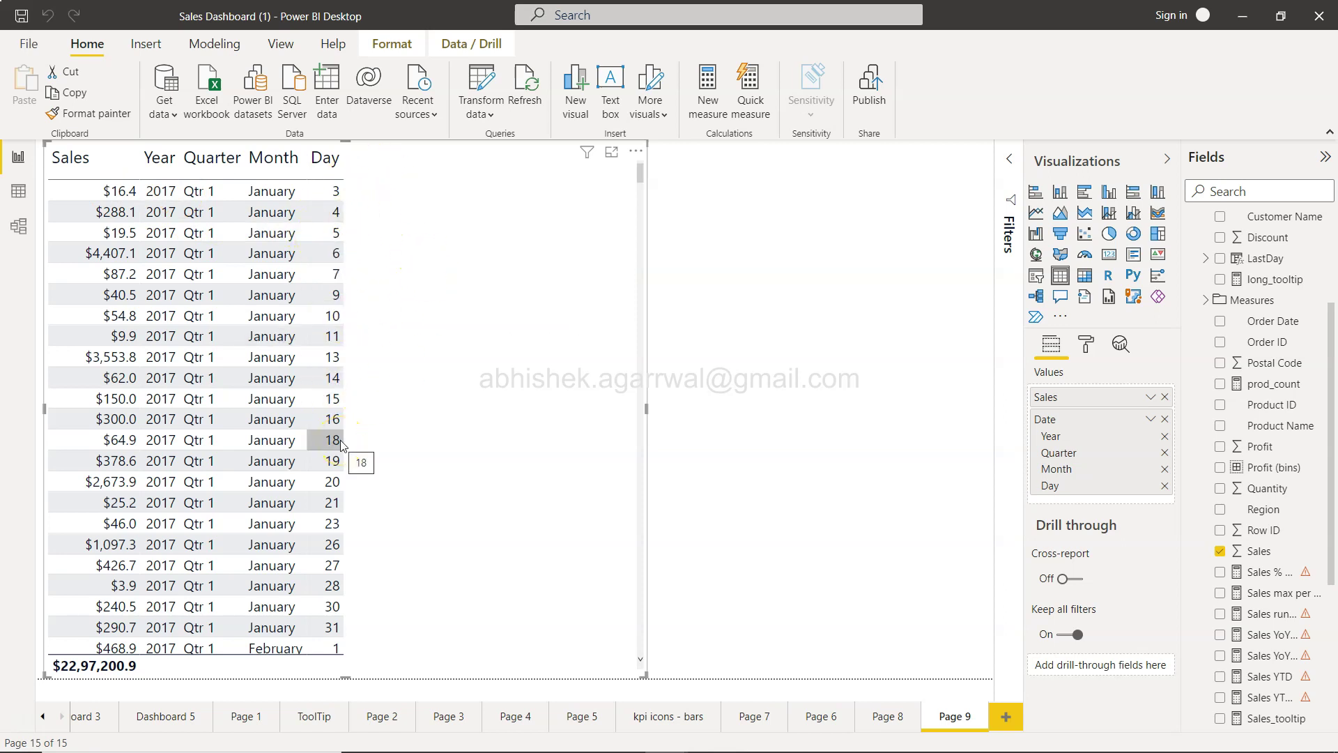
{"action": "left_click", "coordinate": [568, 444]}
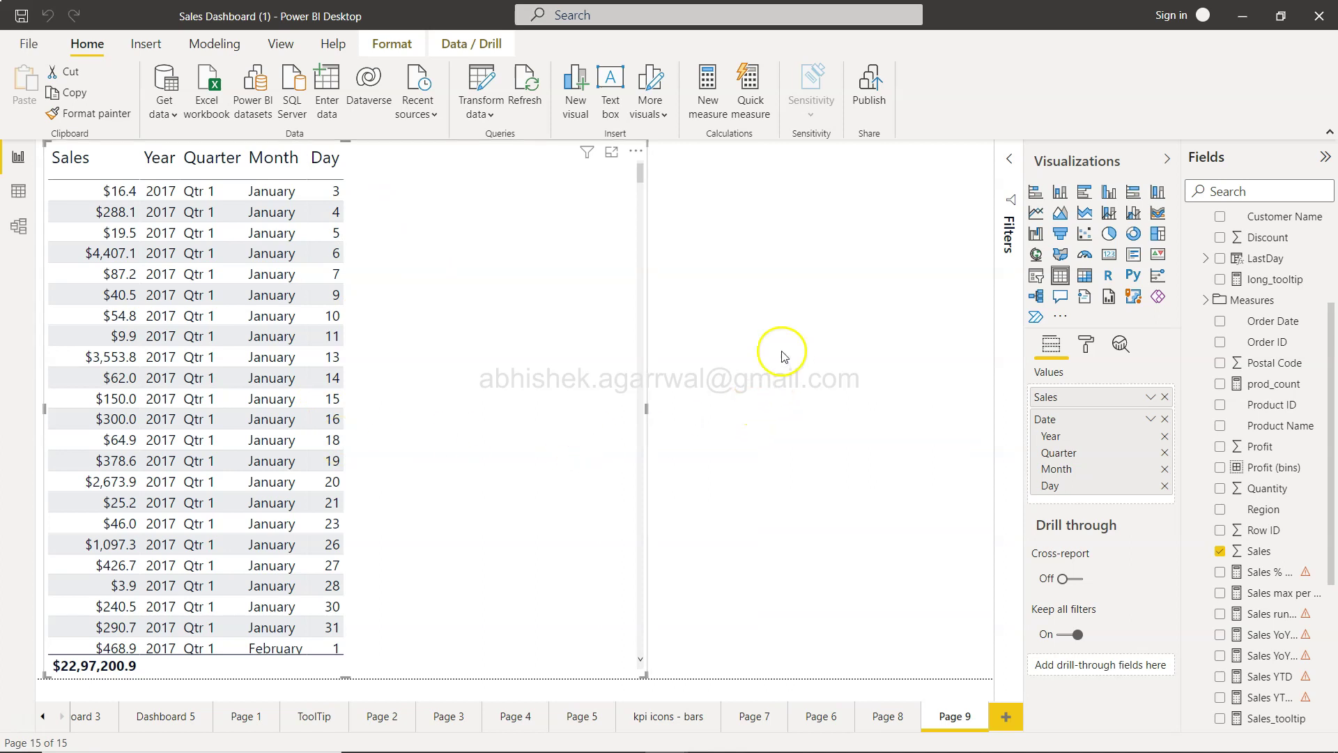
Create a measure named Last_Day_Sale and begin its formula with CALCULATE(Sum(Orders[Sales]),
{"action": "left_click", "coordinate": [719, 113]}
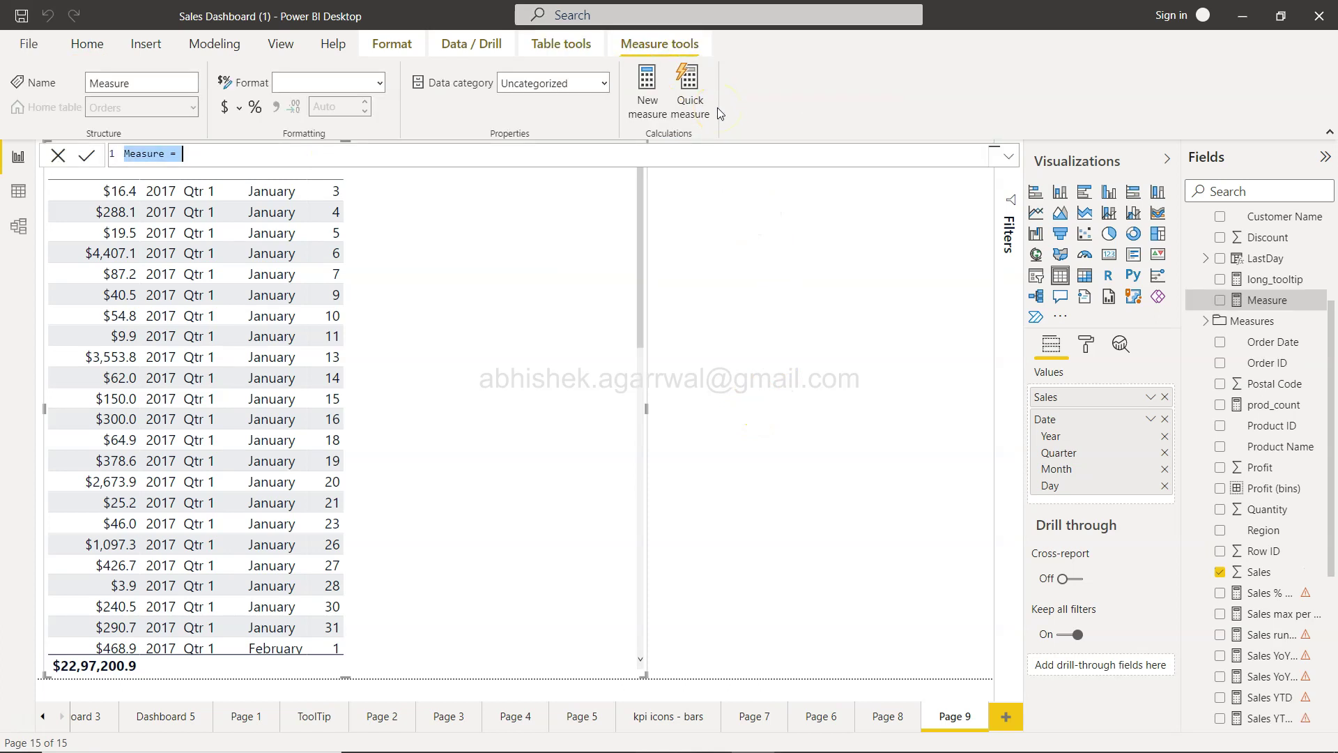
{"action": "type", "text": "Last_Date"}
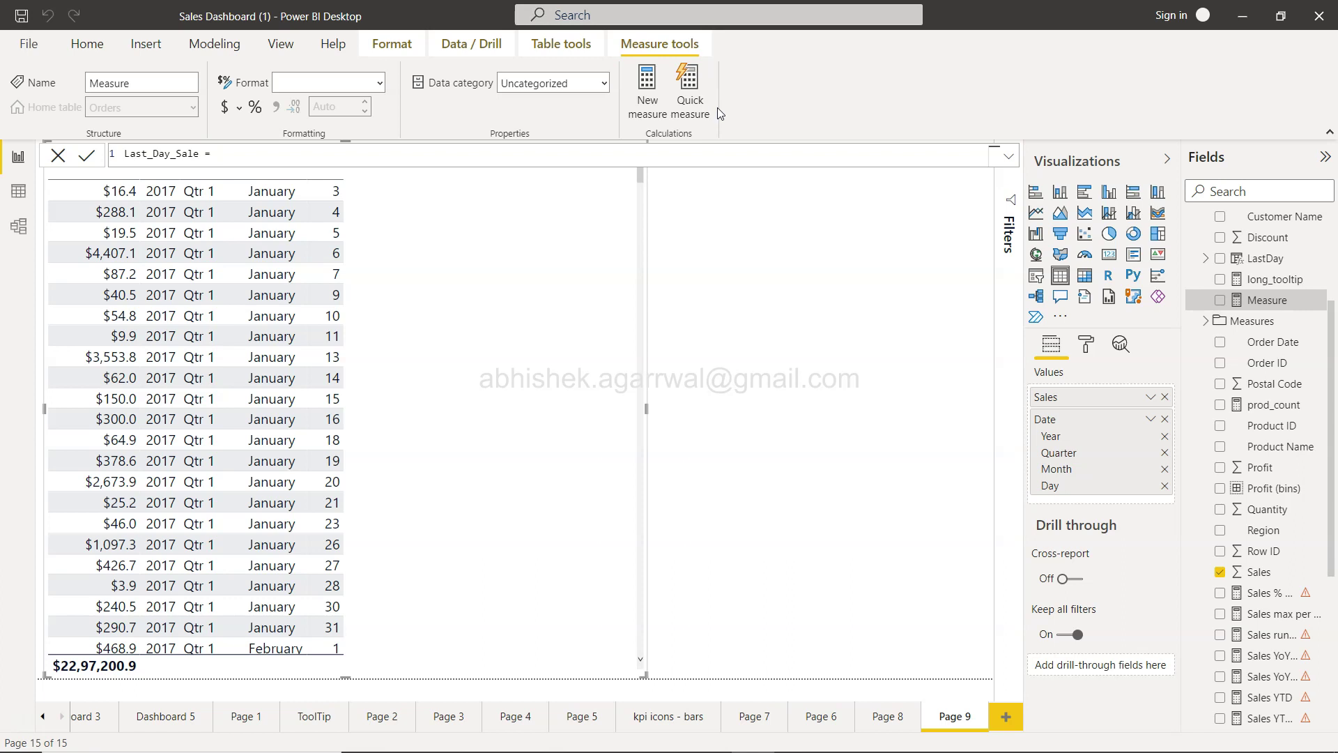
{"action": "type", "text": "CALCULATE("}
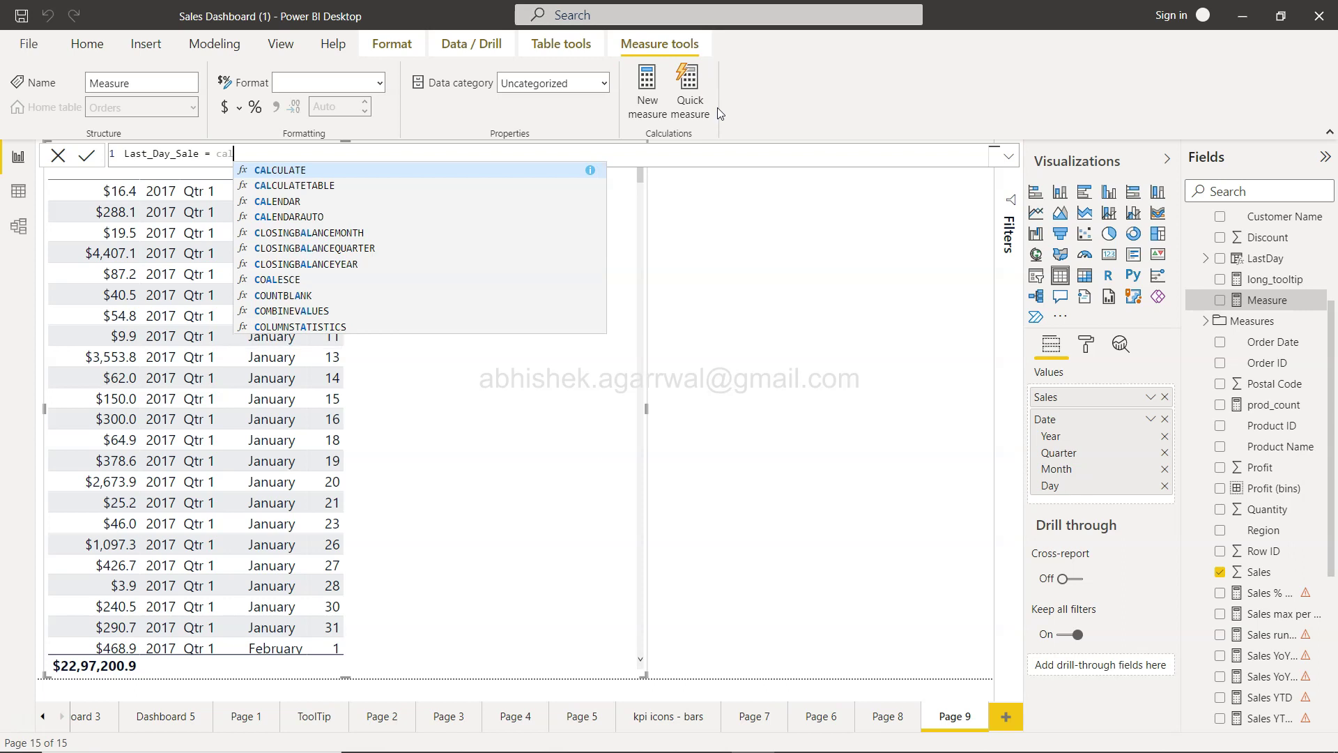
{"action": "type", "text": "Sum(sale"}
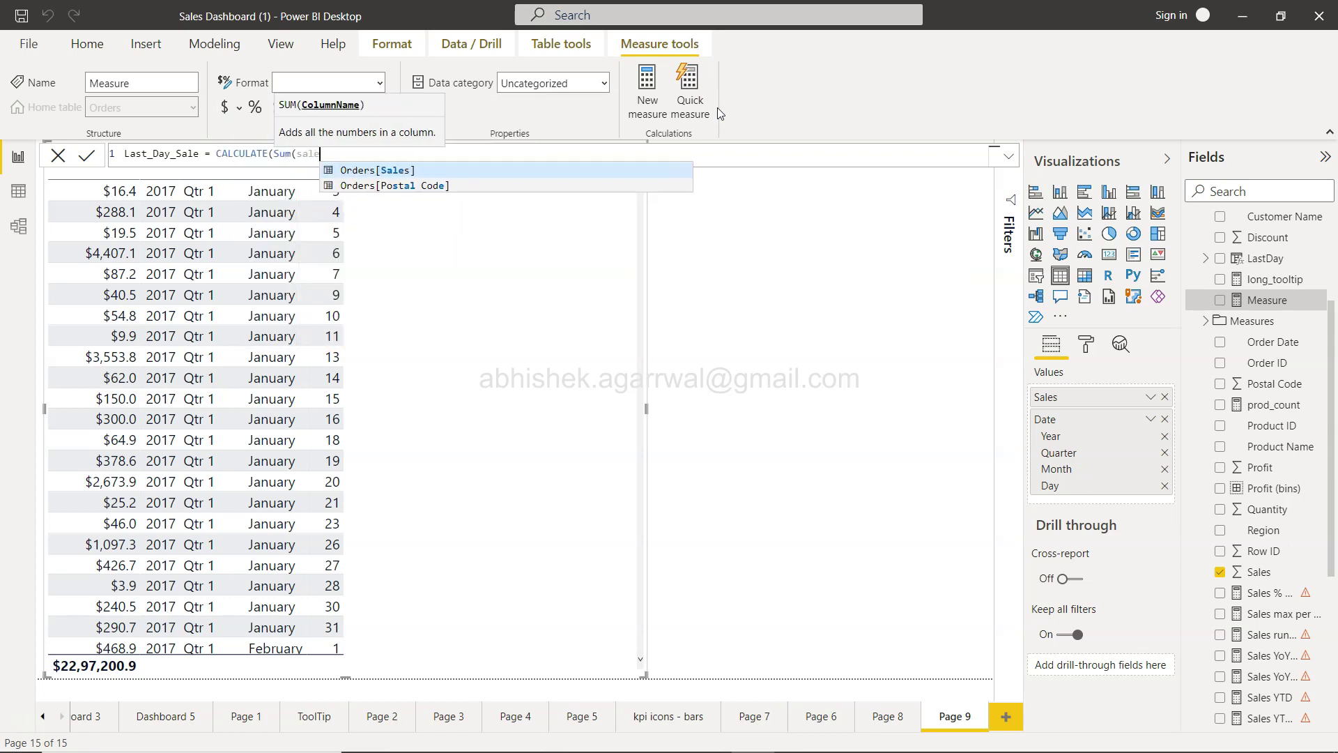
{"action": "key", "text": "Tab"}
{"action": "type", "text": "),"}
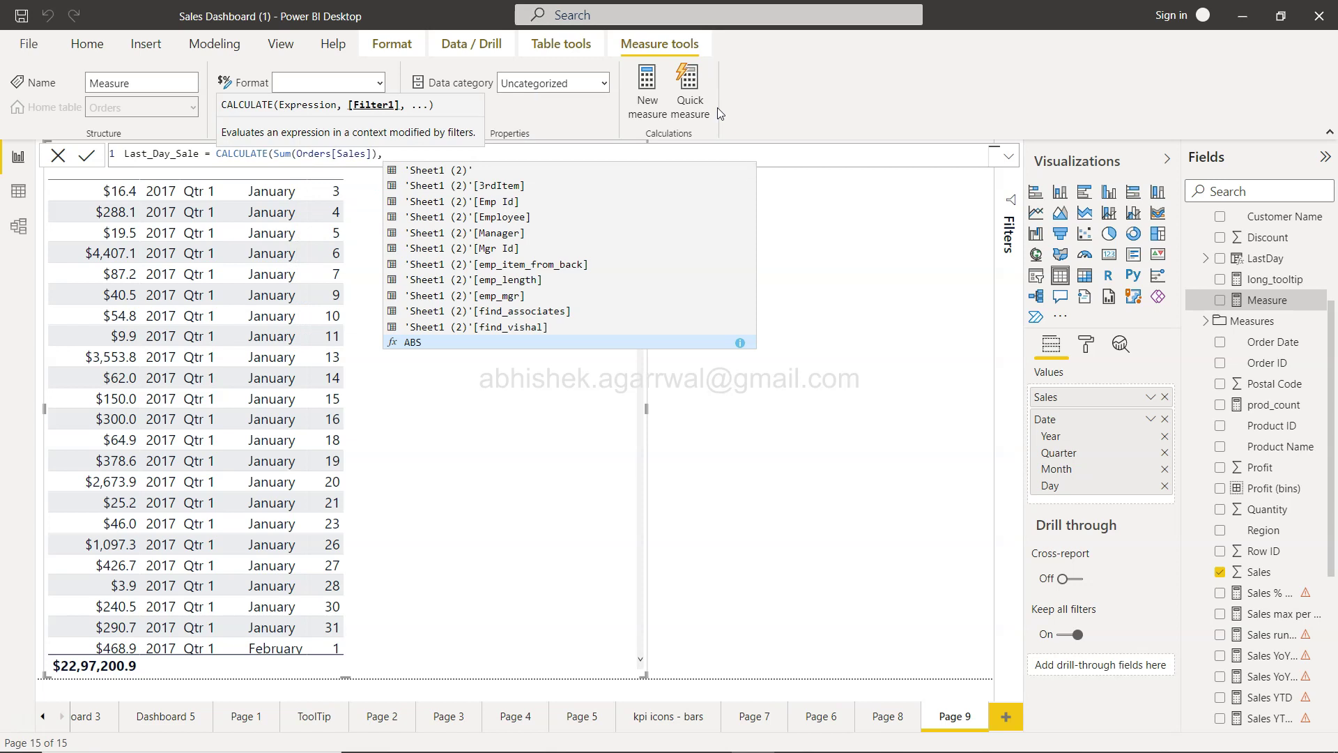
Complete the Last_Day_Sale formula with the filter DATEADD(order_date[Date],-1,DAY) and commit the measure
{"action": "type", "text": "date"}
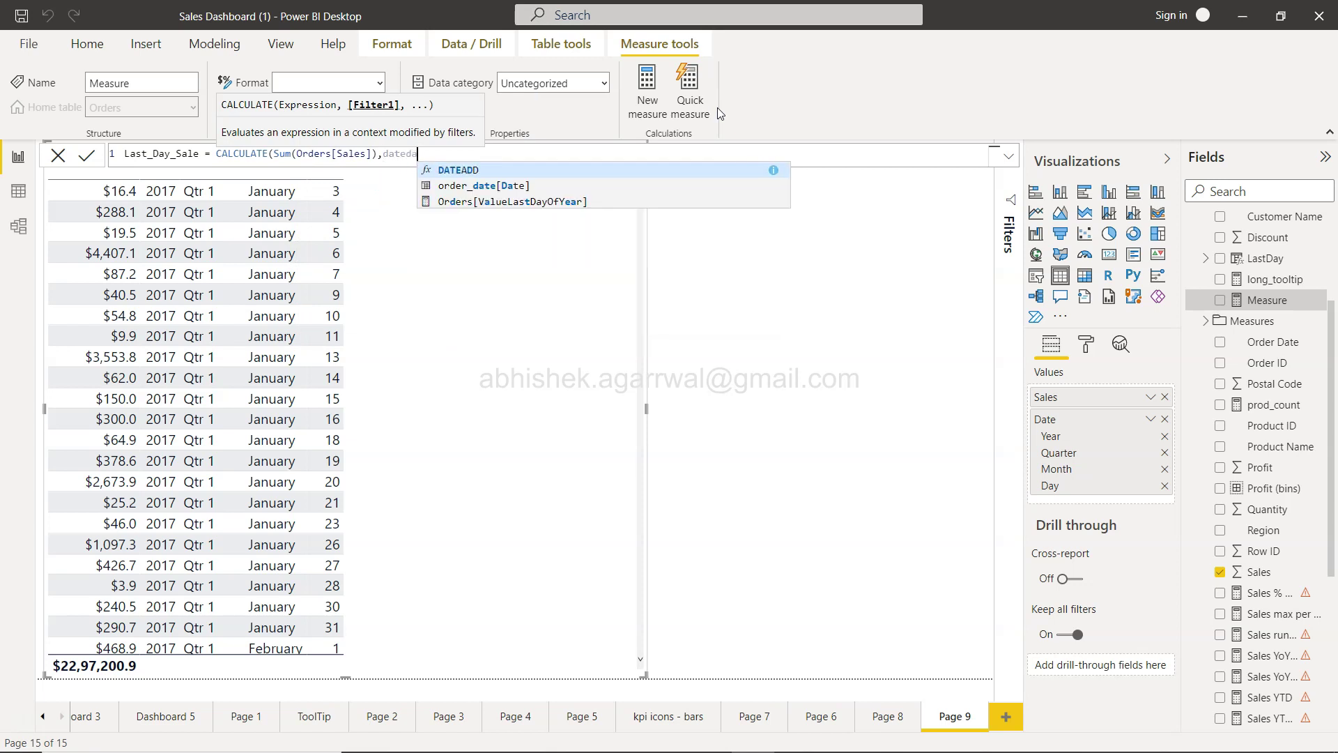
{"action": "key", "text": "Down"}
{"action": "key", "text": "Tab"}
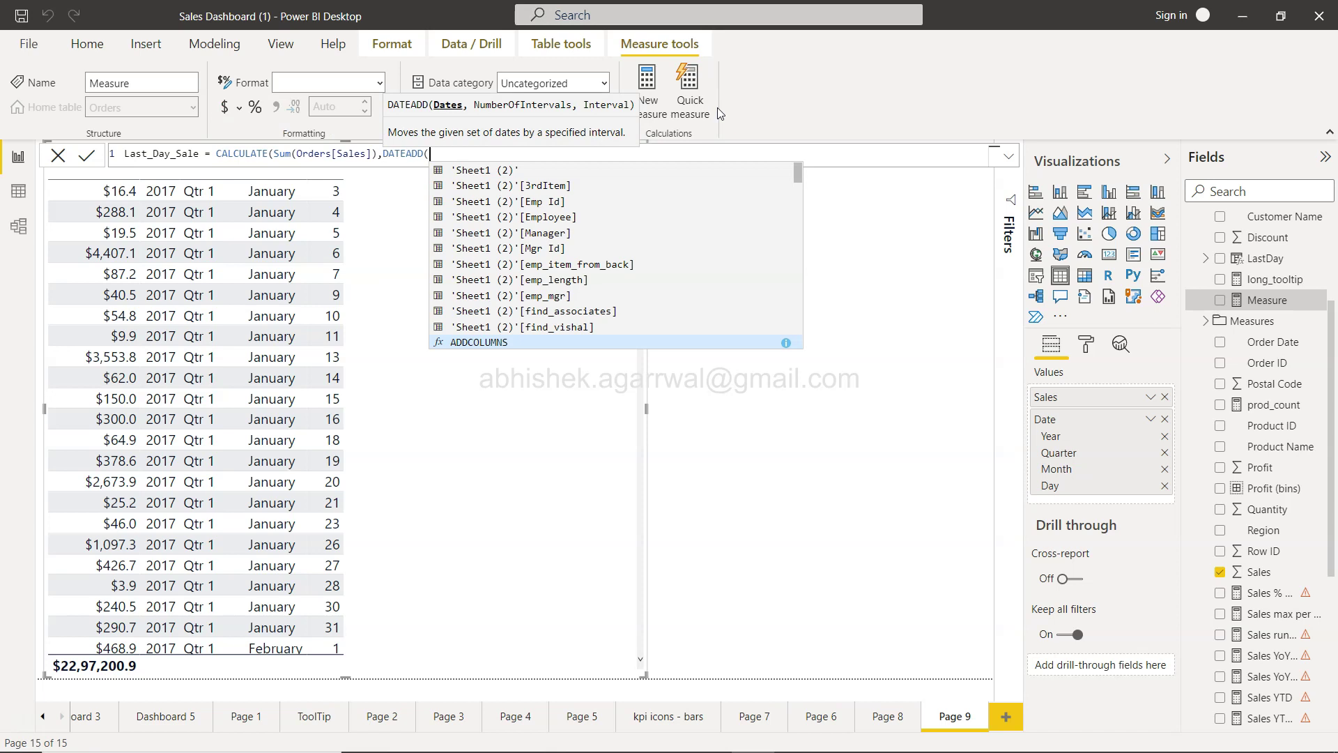
{"action": "type", "text": "order"}
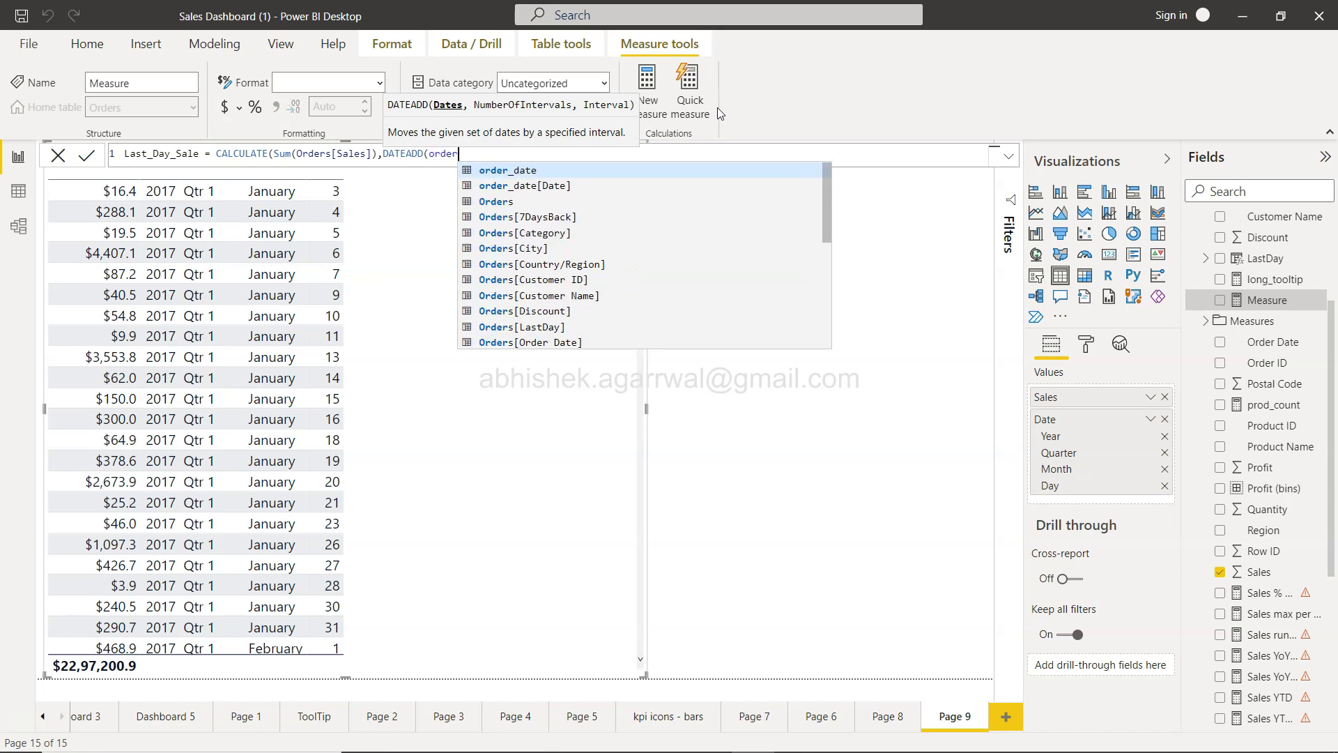
{"action": "key", "text": "Down"}
{"action": "key", "text": "Tab"}
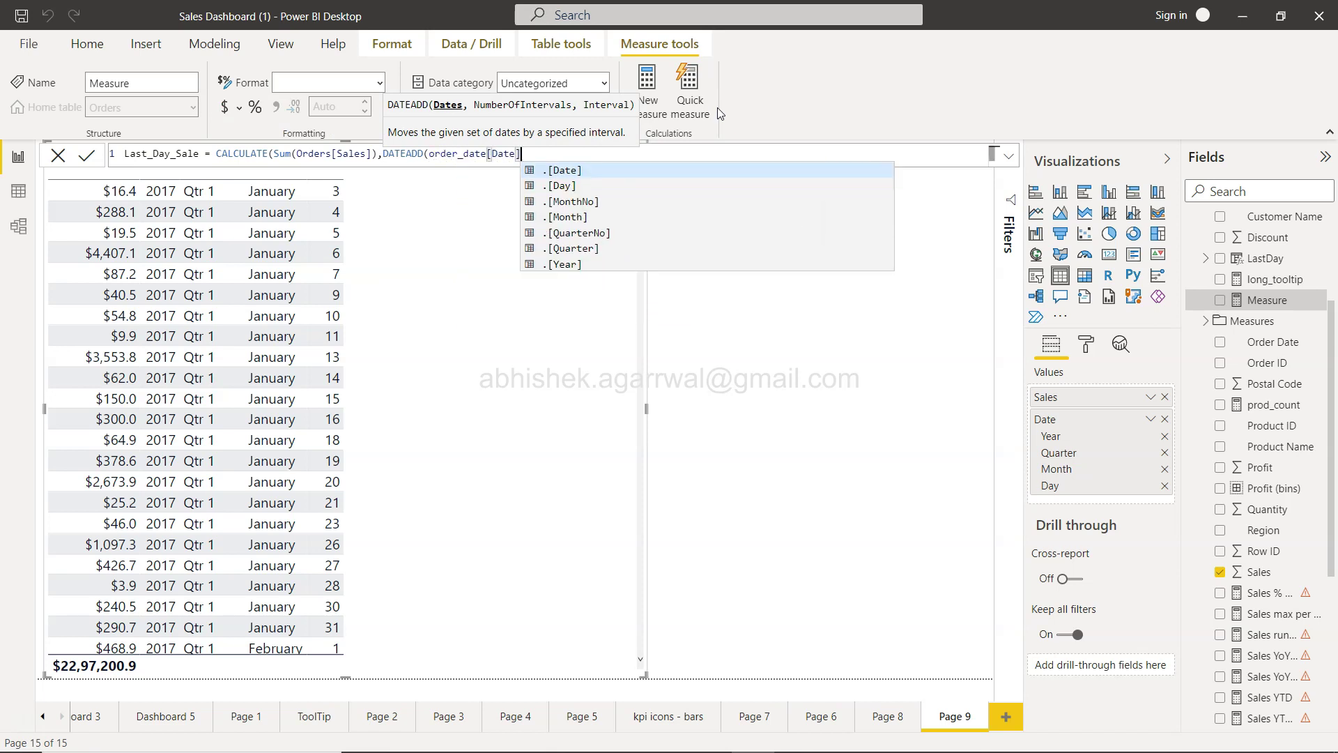
{"action": "type", "text": ","}
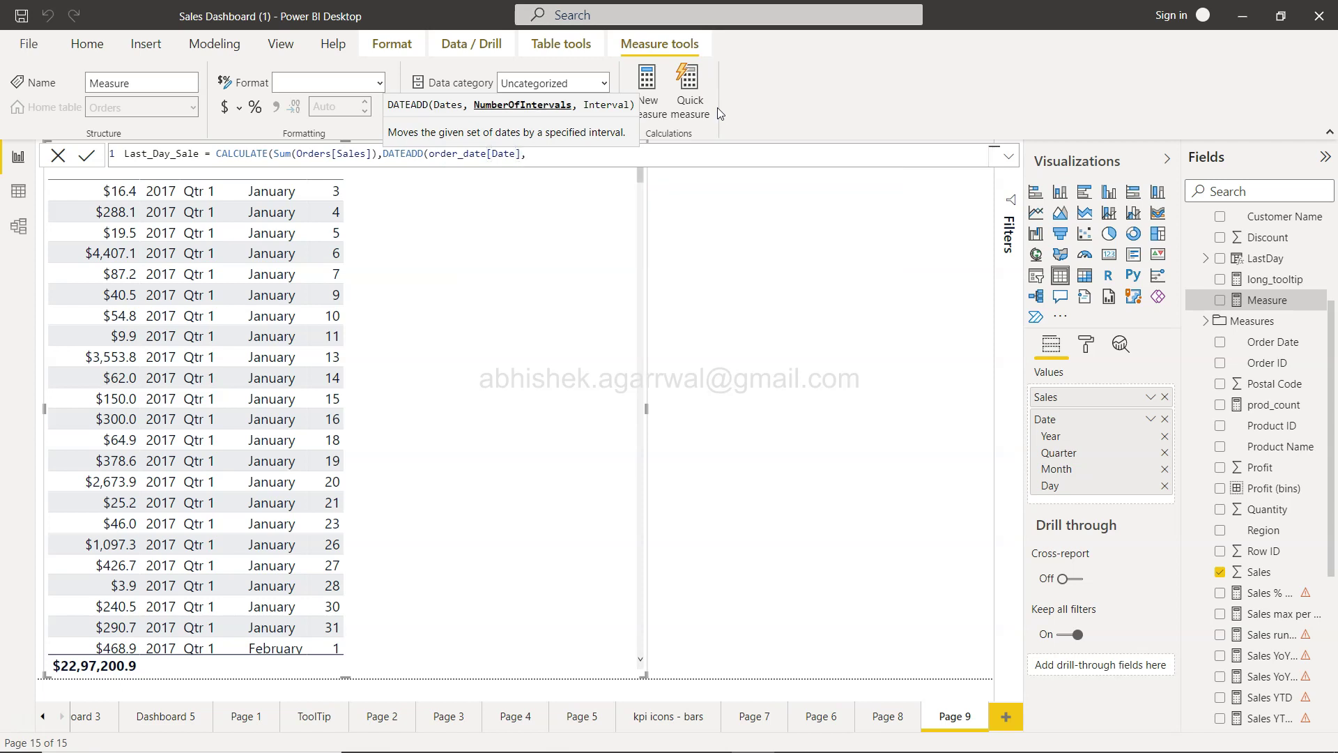
{"action": "type", "text": "-1,"}
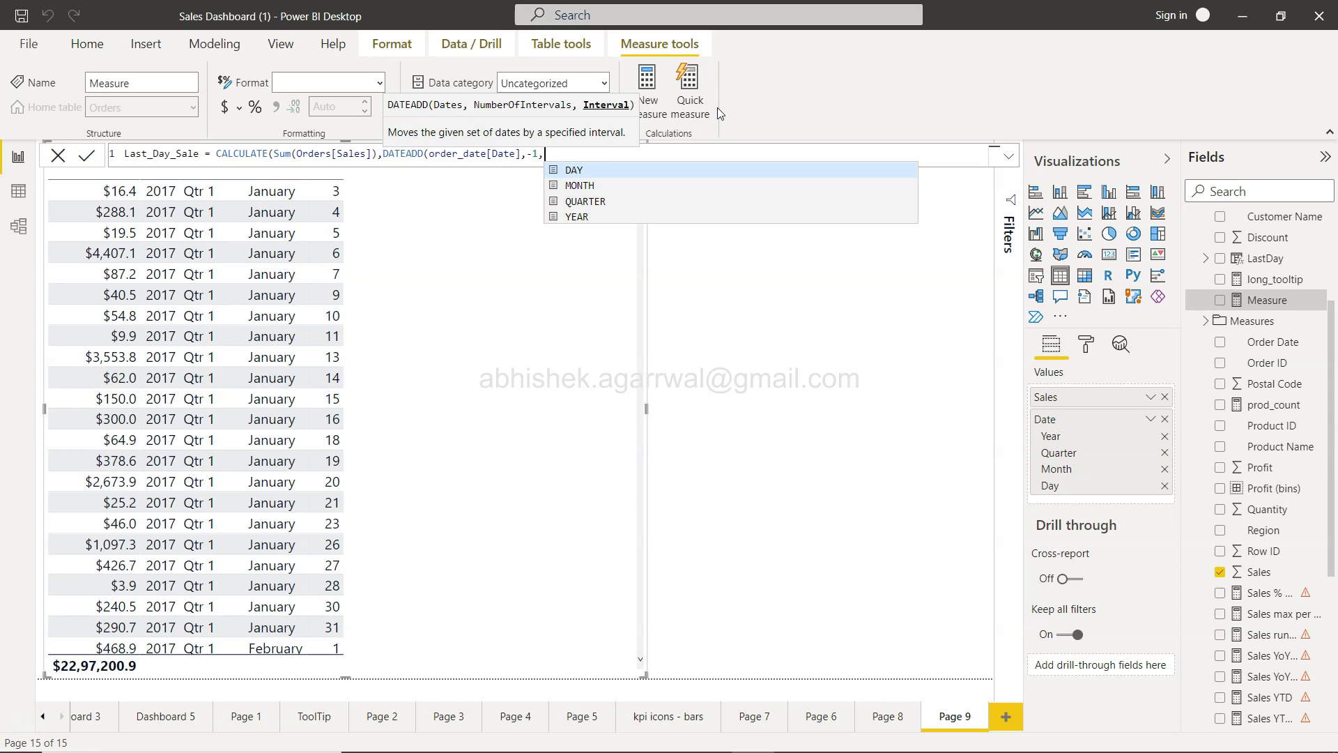
{"action": "type", "text": "DAY)"}
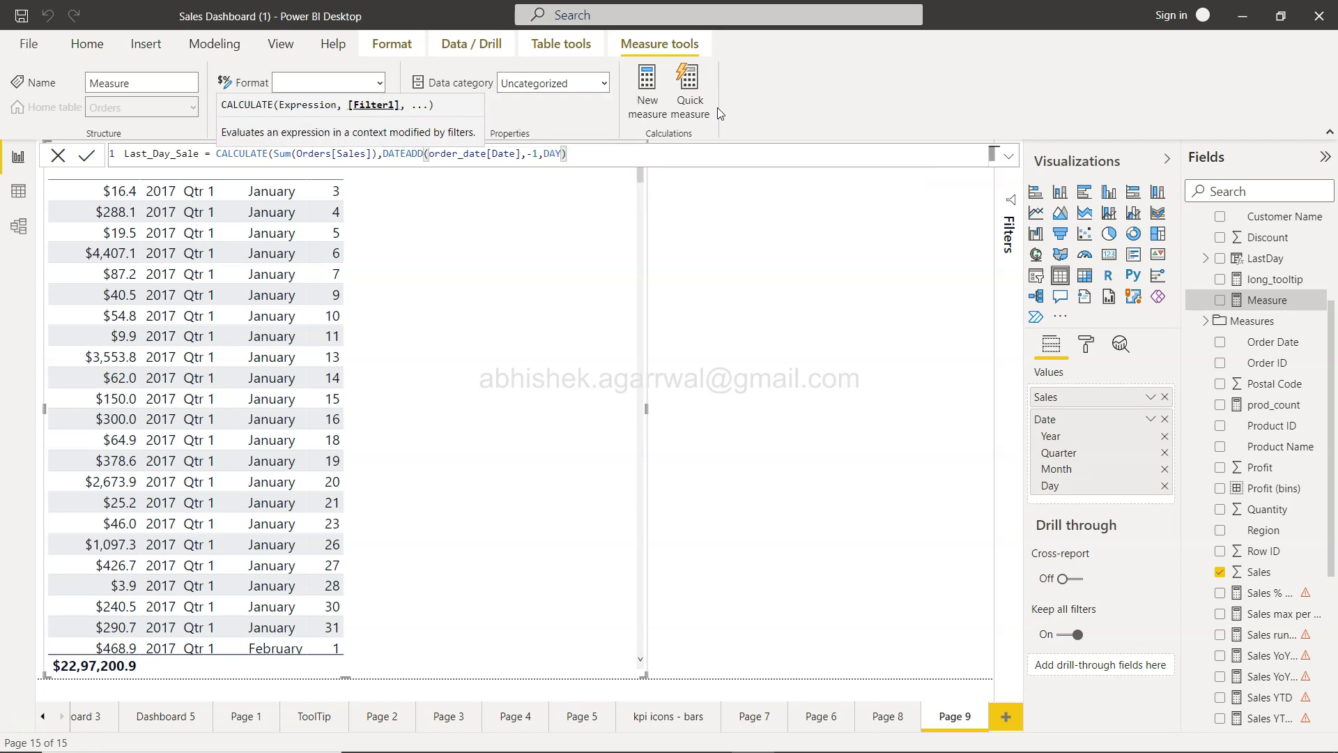
{"action": "type", "text": ")"}
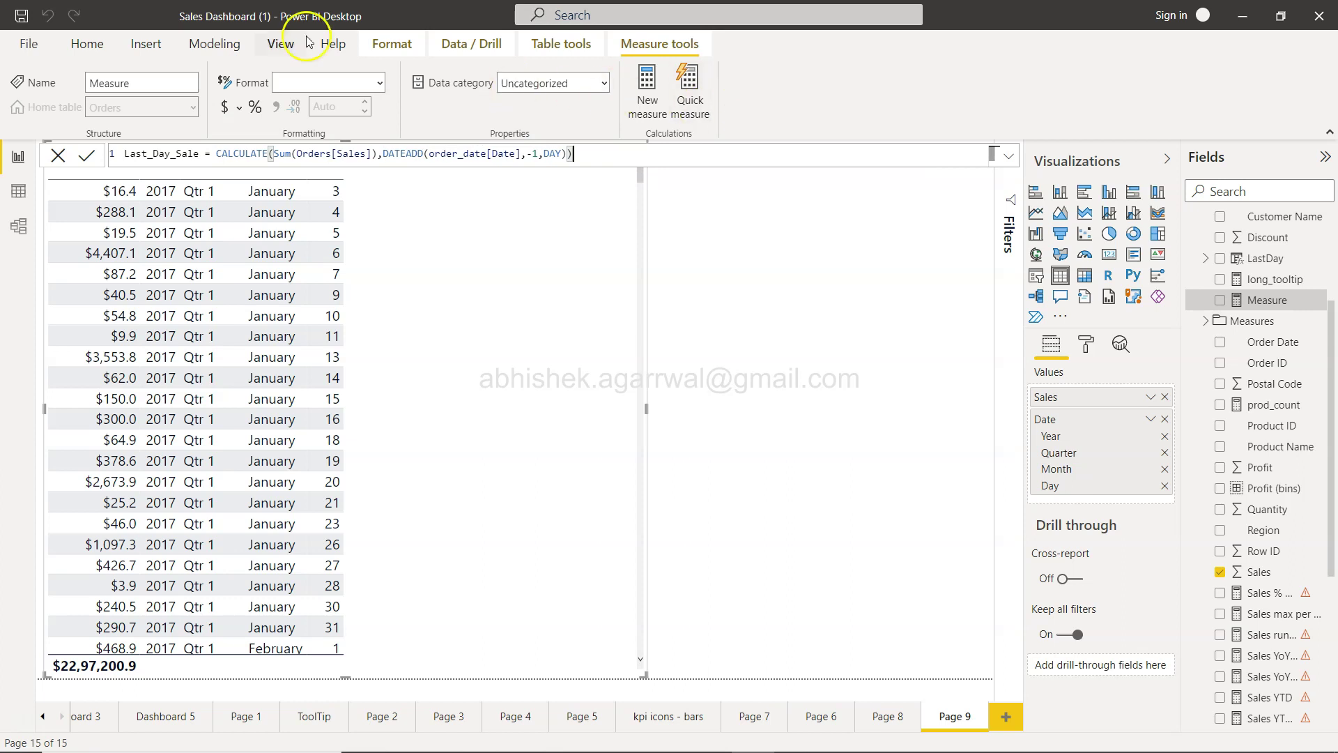
{"action": "left_click", "coordinate": [83, 151]}
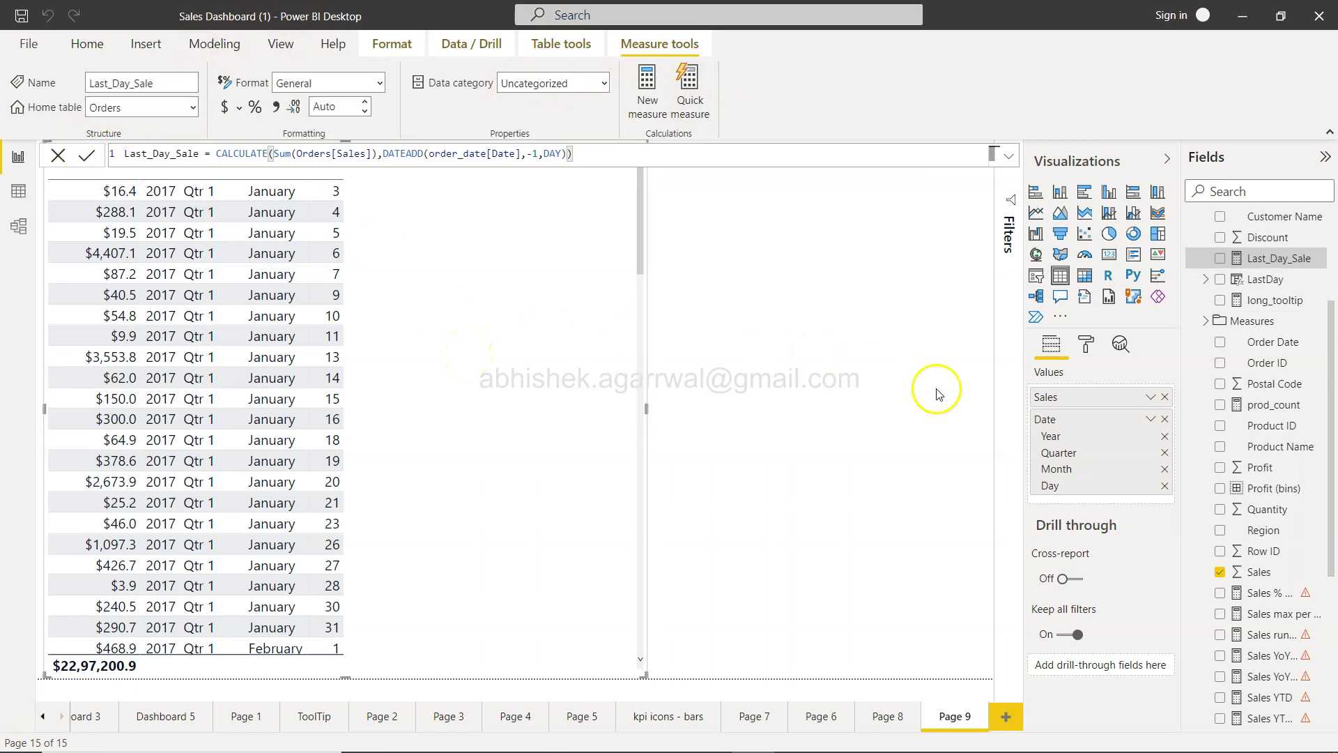
Add the Last_Day_Sale measure to the report table and move Sales between the Date hierarchy and Last_Day_Sale
{"action": "left_click_drag", "start_coordinate": [1277, 258], "coordinate": [1121, 498]}
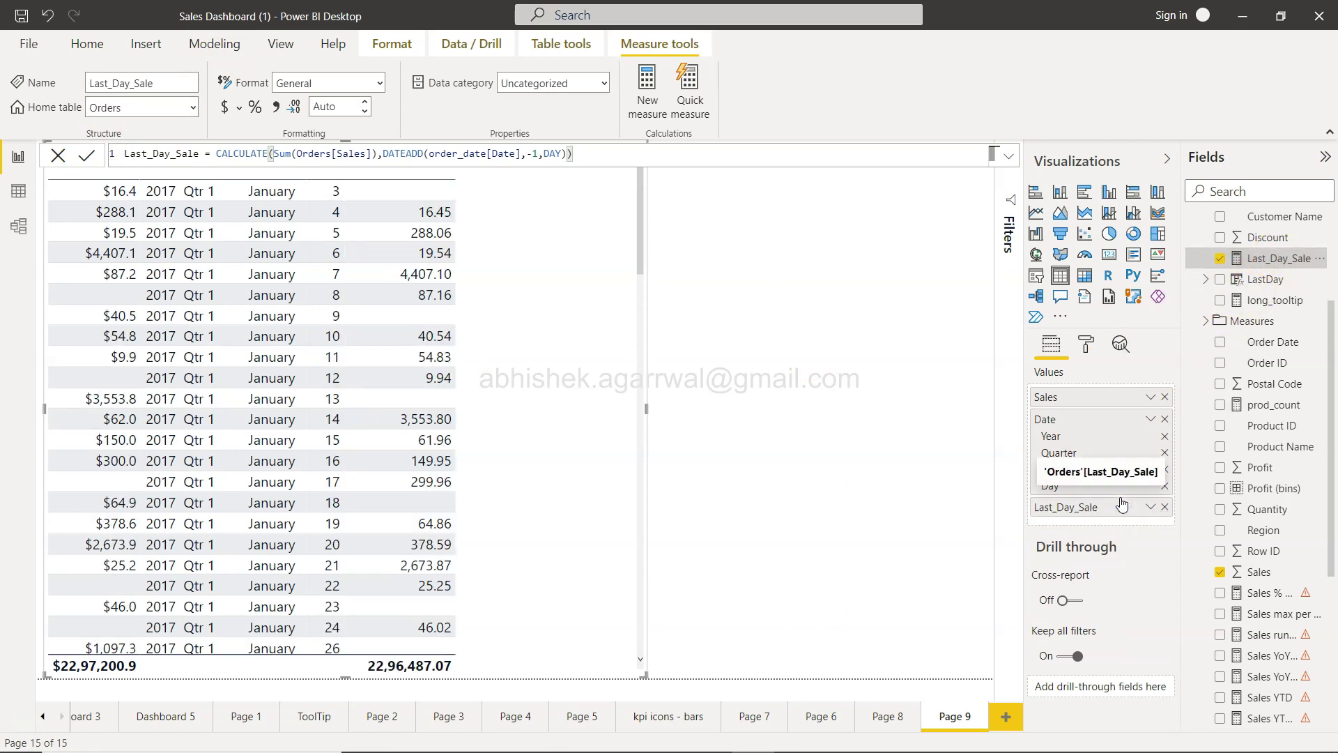
{"action": "left_click_drag", "start_coordinate": [1092, 399], "coordinate": [1086, 492]}
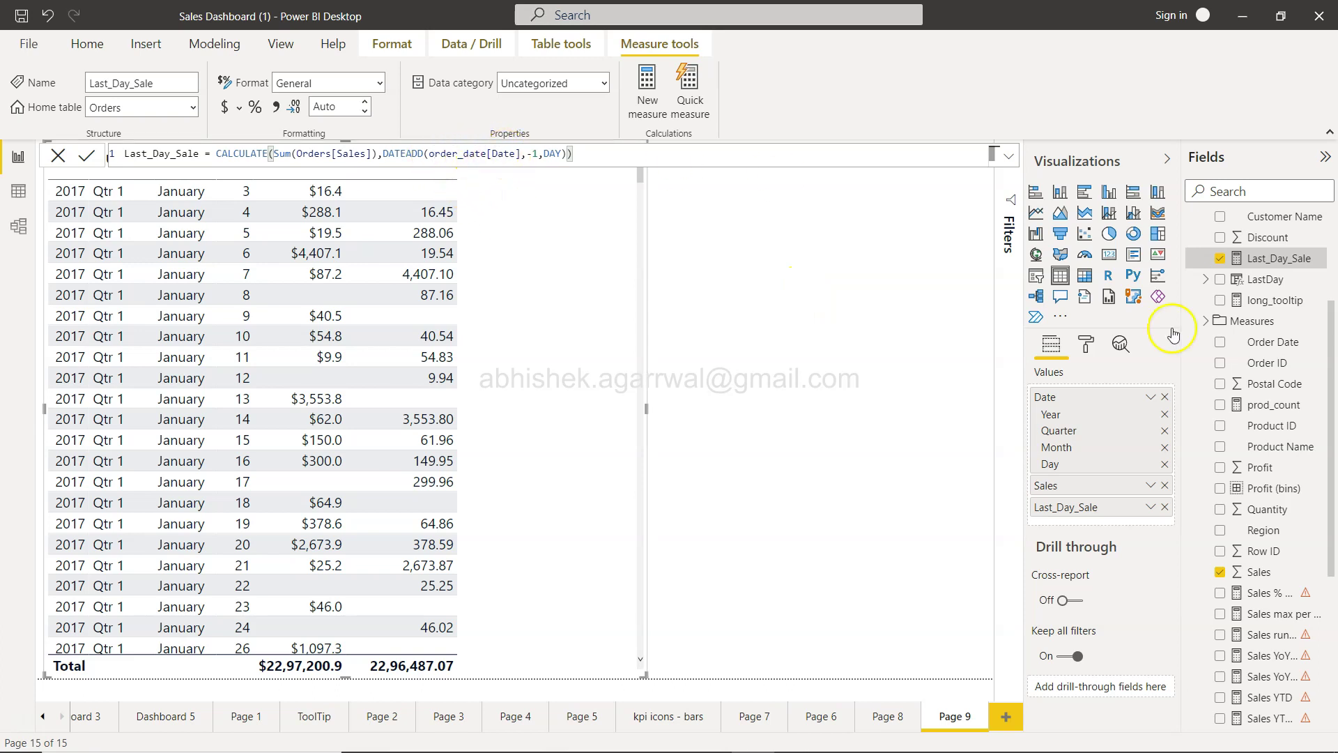
{"action": "scroll", "coordinate": [1290, 413], "scroll_direction": "up", "scroll_amount": 5}
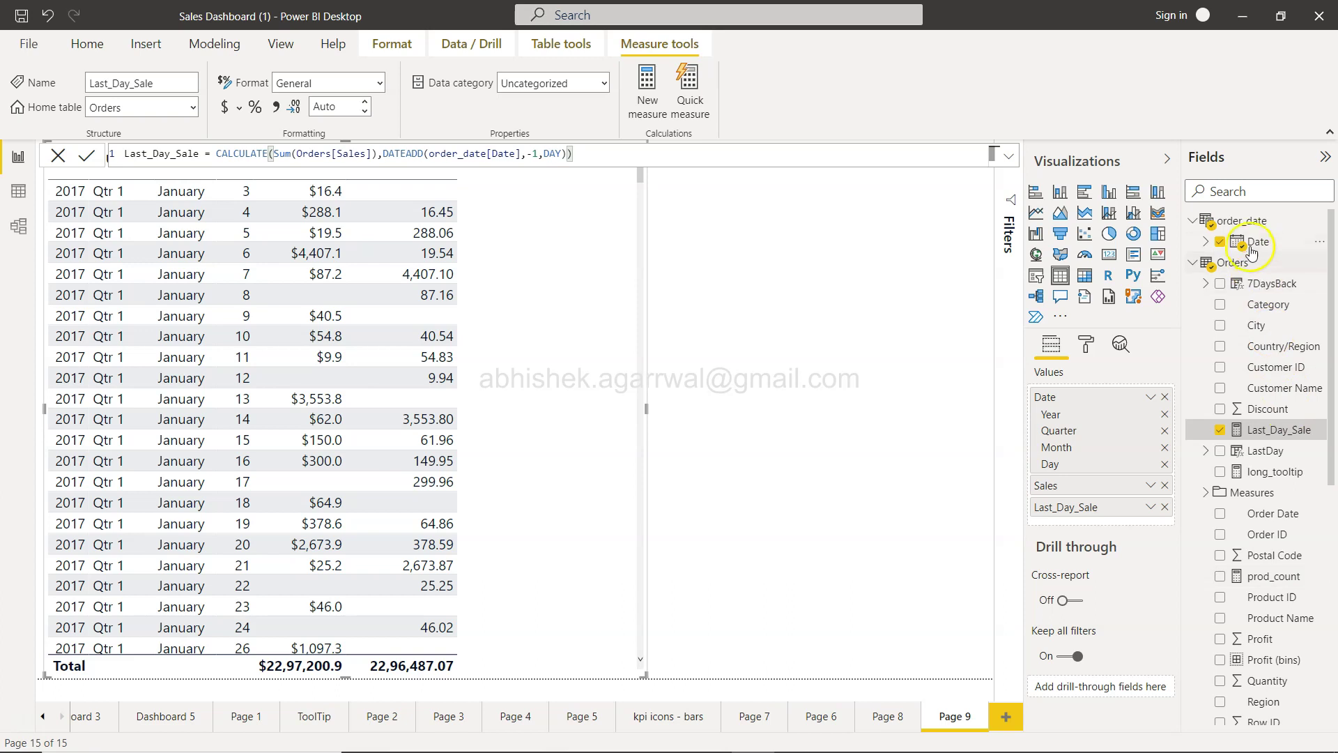
{"action": "scroll", "coordinate": [1251, 432], "scroll_direction": "down", "scroll_amount": 3}
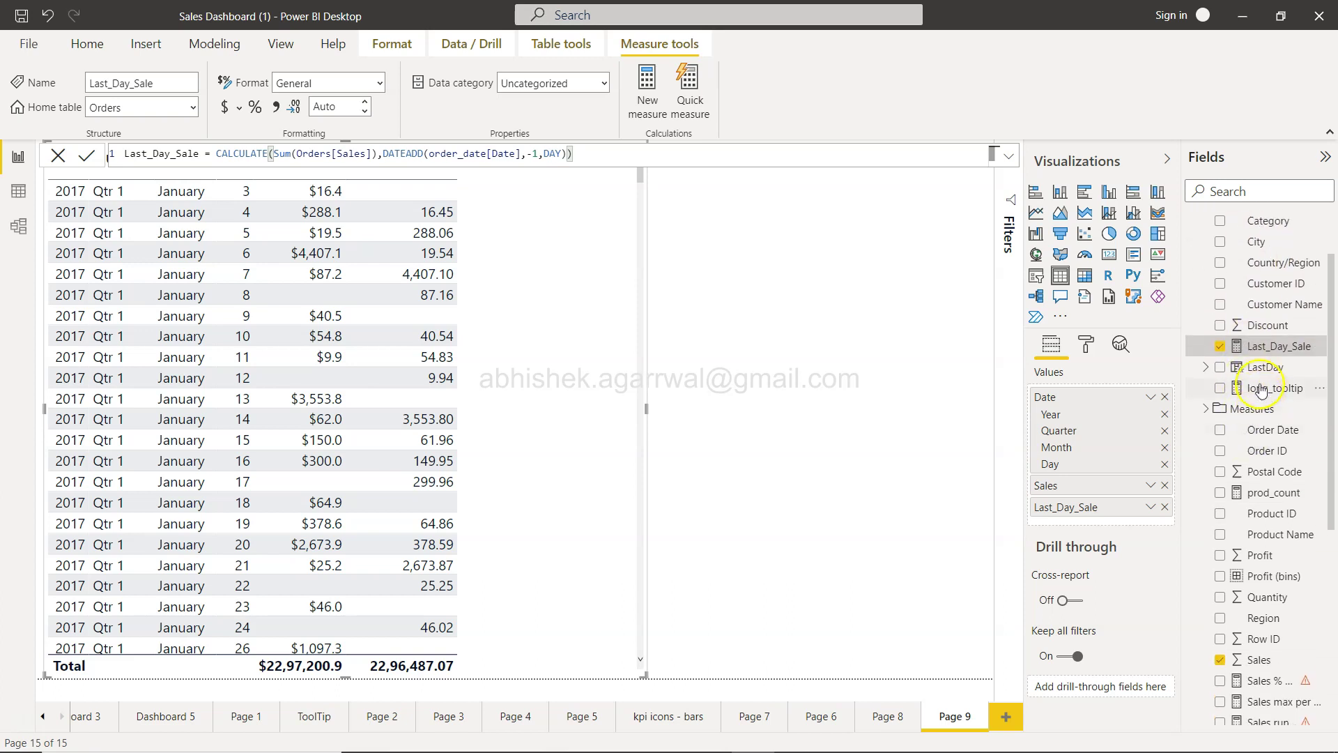
{"action": "scroll", "coordinate": [1282, 449], "scroll_direction": "up", "scroll_amount": 3}
{"action": "scroll", "coordinate": [1288, 463], "scroll_direction": "down", "scroll_amount": 3}
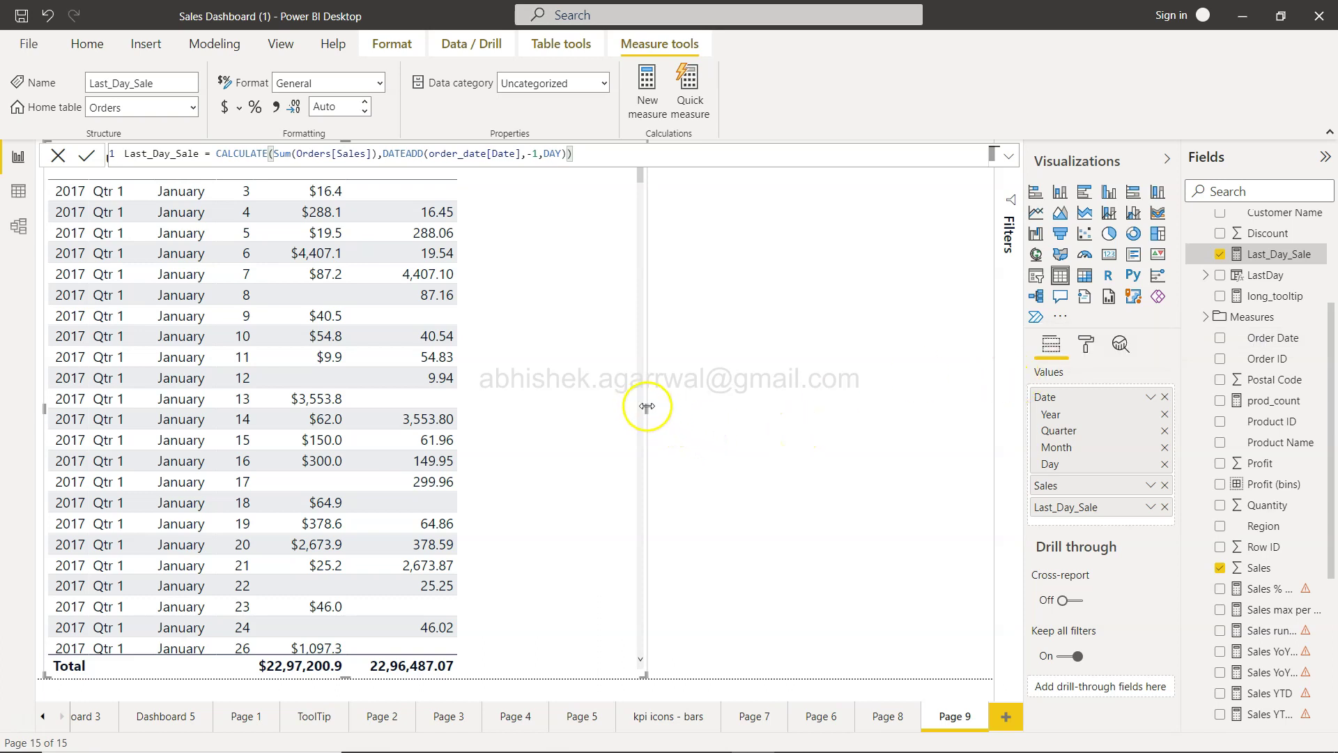
Narrow the report table to fit its columns and add a second table visual beside it showing Order Date from Orders
{"action": "left_click_drag", "start_coordinate": [649, 407], "coordinate": [473, 404]}
{"action": "left_click", "coordinate": [594, 403]}
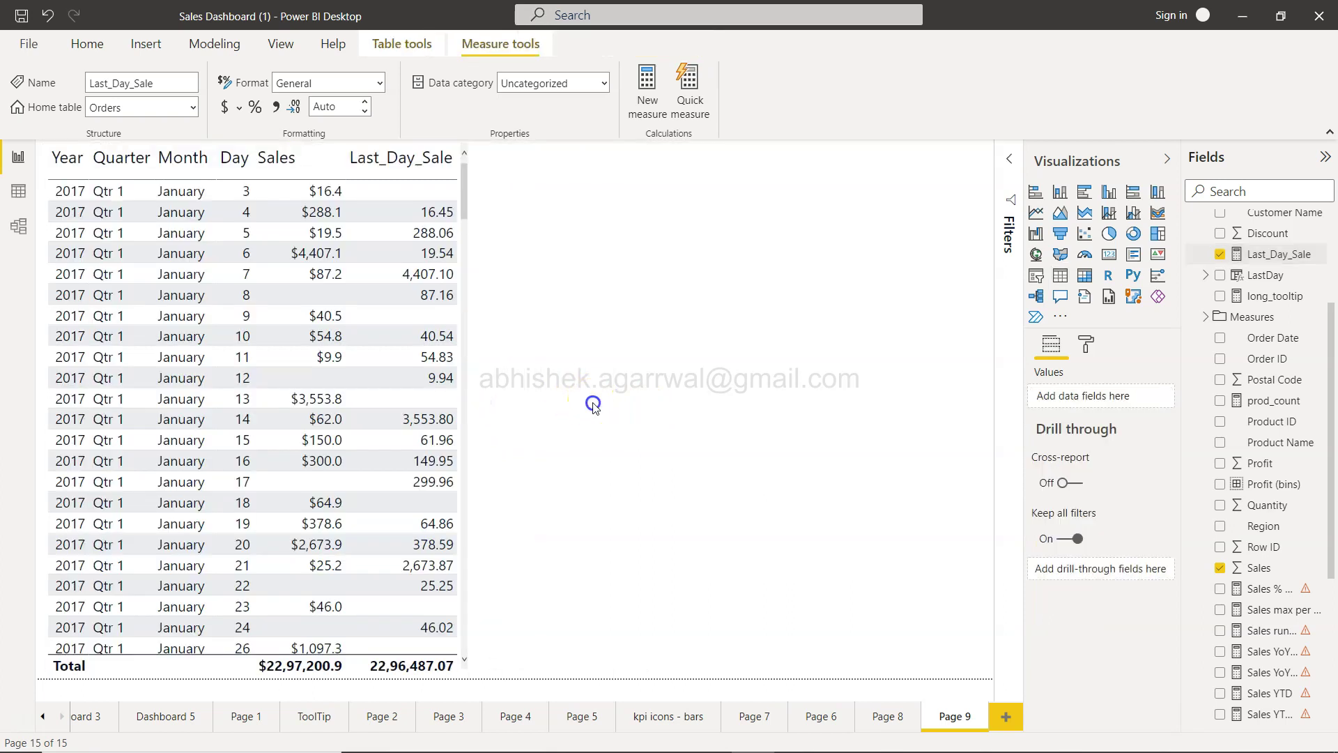
{"action": "left_click", "coordinate": [1060, 277]}
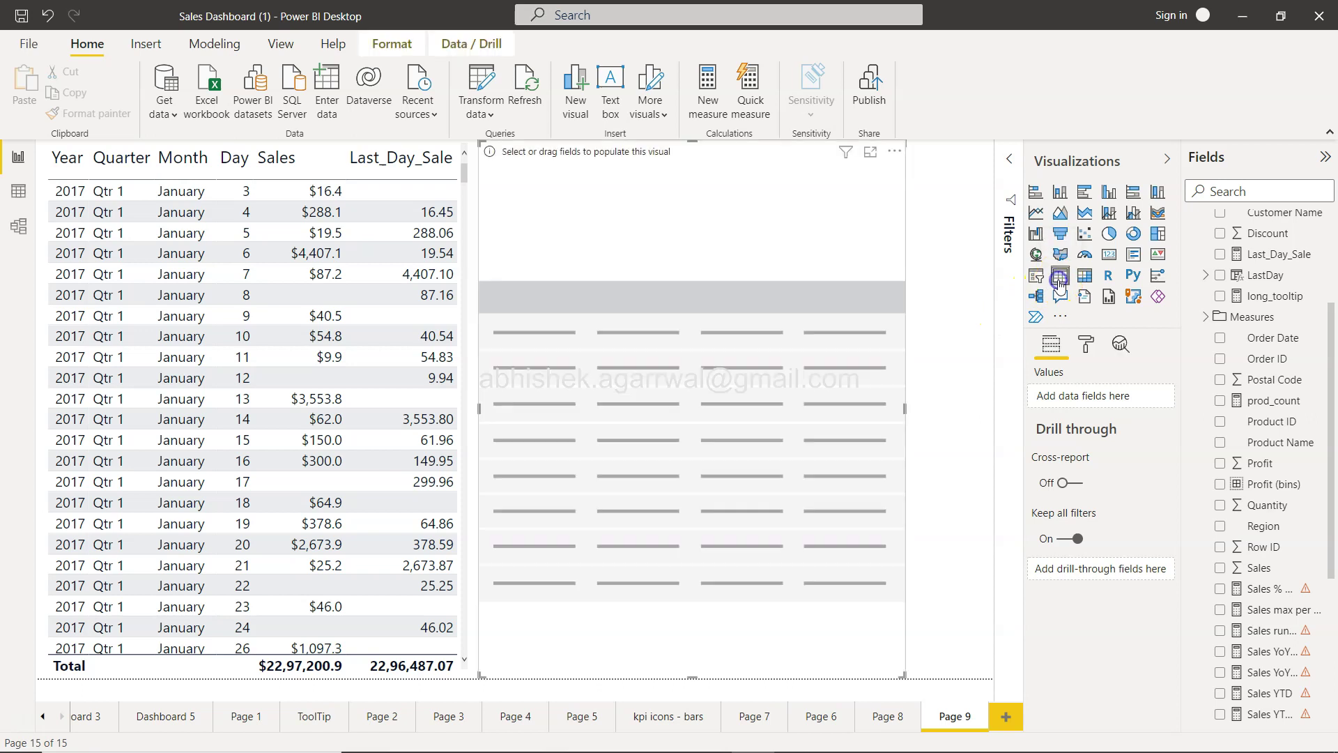
{"action": "left_click", "coordinate": [1221, 339]}
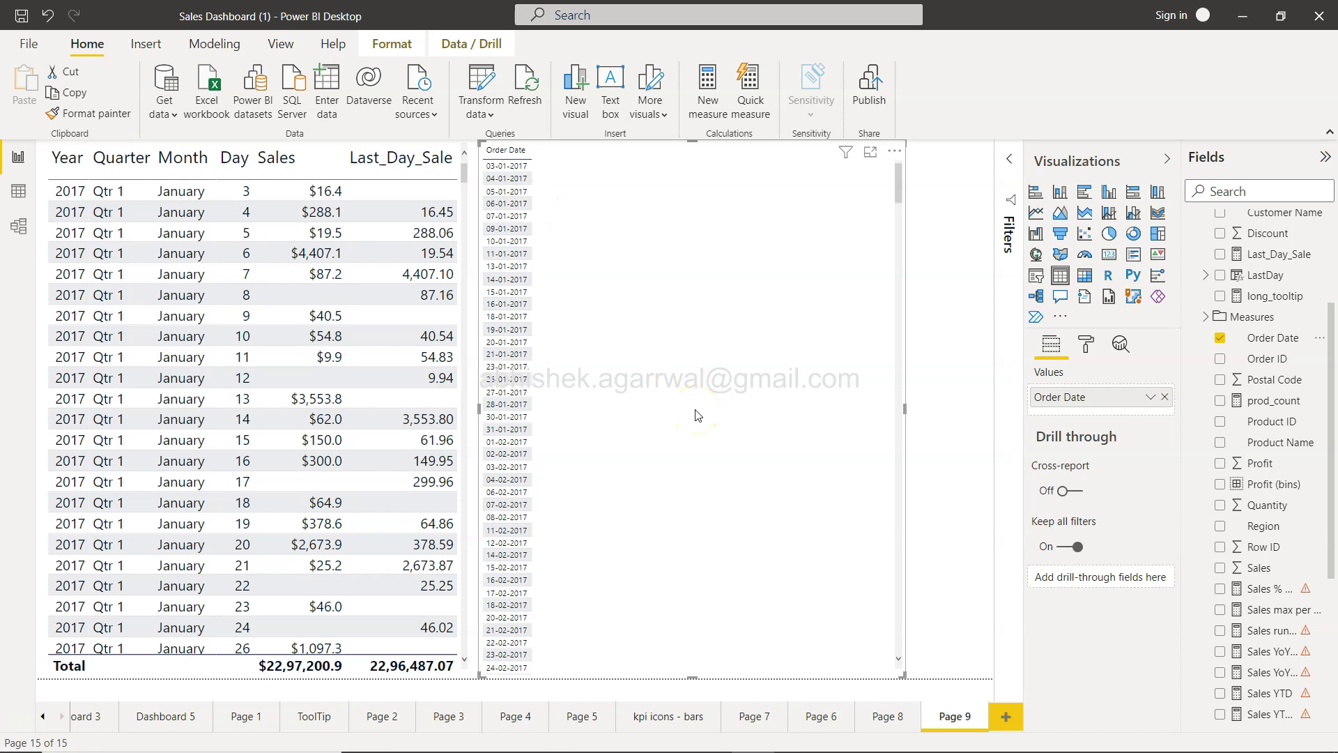
{"action": "scroll", "coordinate": [1226, 359], "scroll_direction": "up", "scroll_amount": 3}
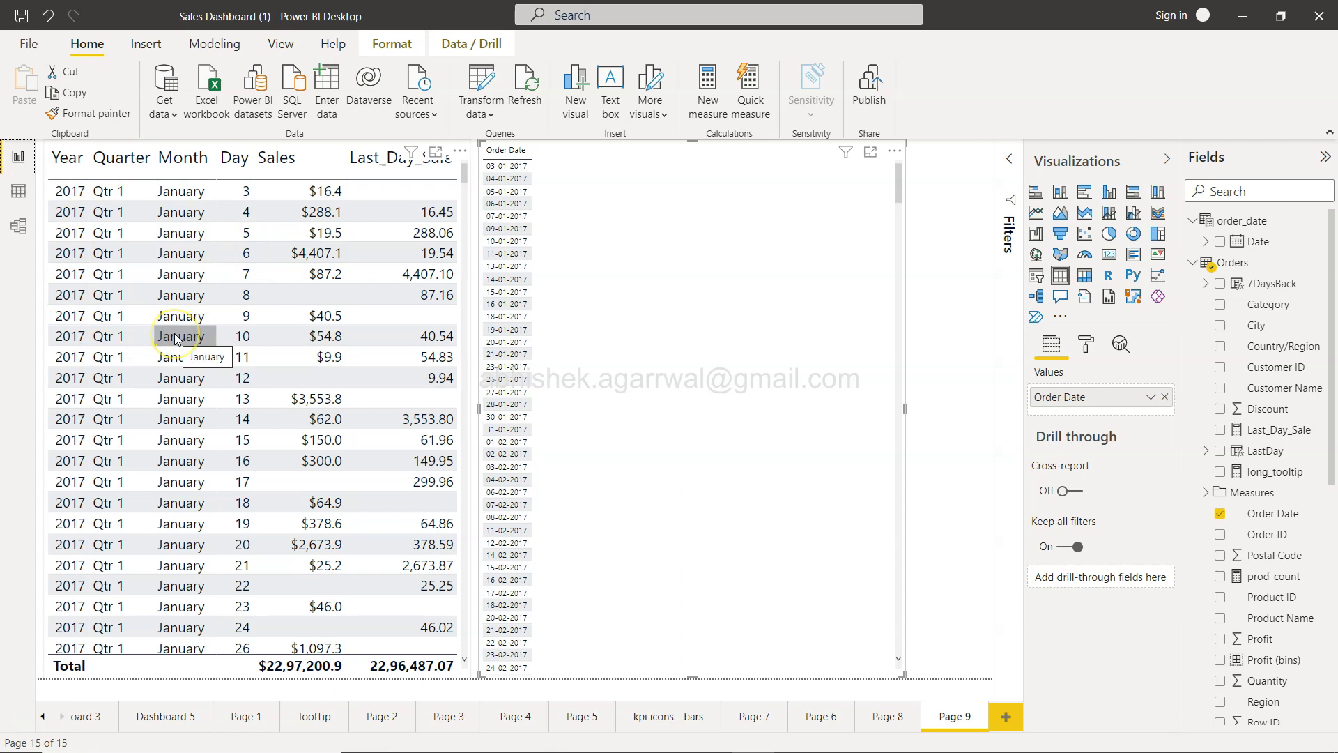
Delete the relationship between the order_date and Orders tables in the model diagram
{"action": "left_click", "coordinate": [19, 229]}
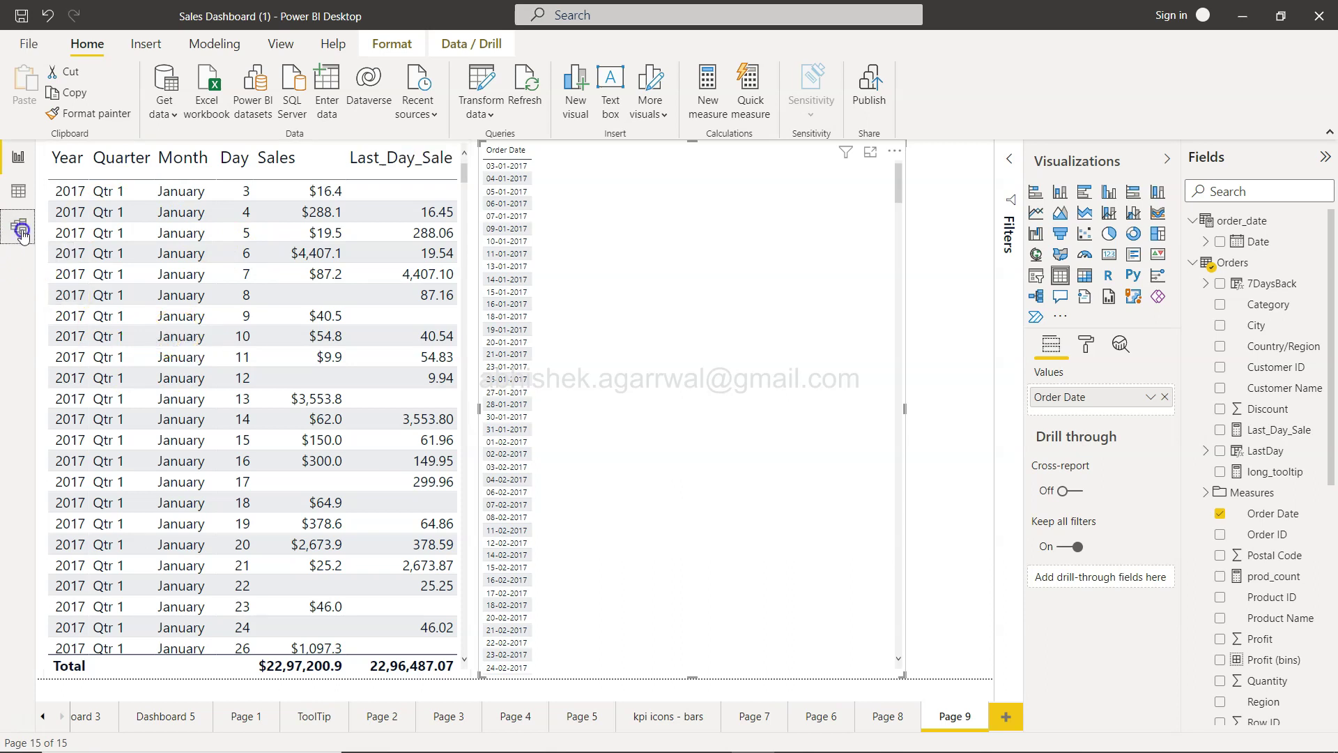
{"action": "left_click", "coordinate": [232, 530]}
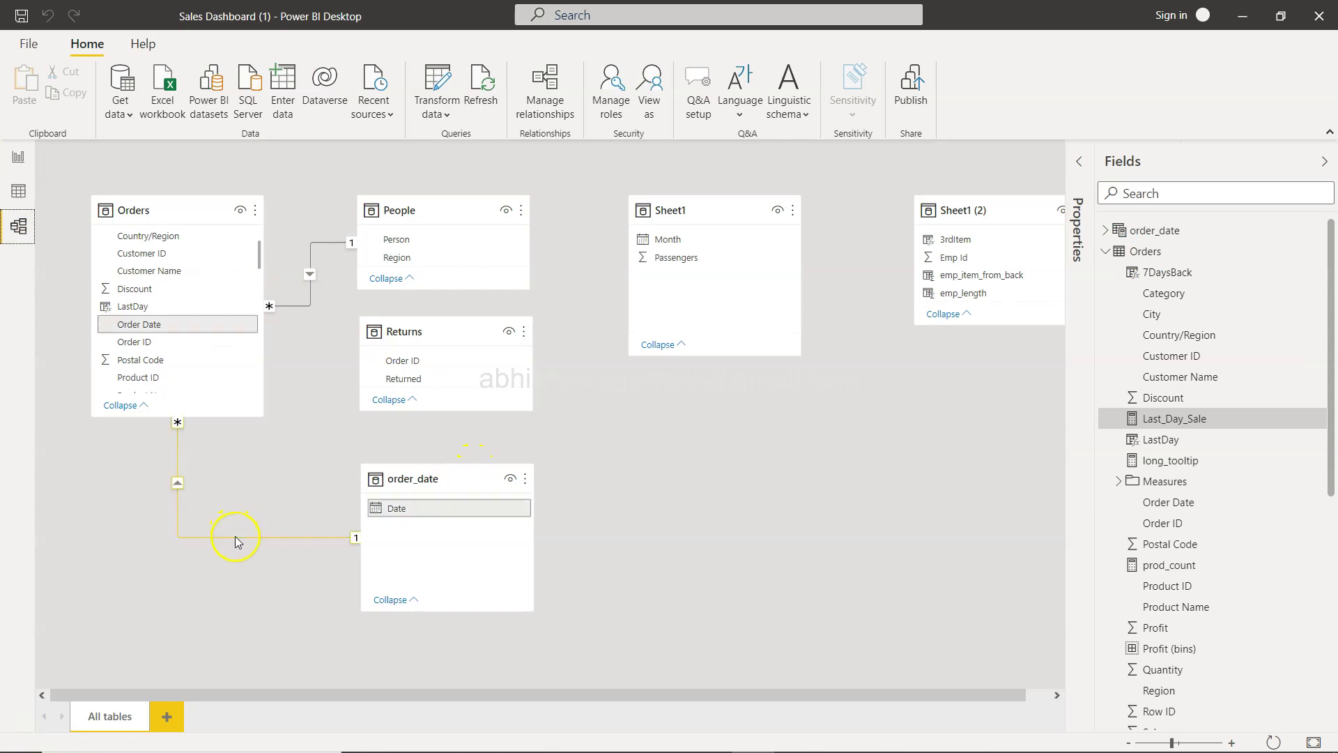
{"action": "right_click", "coordinate": [235, 537]}
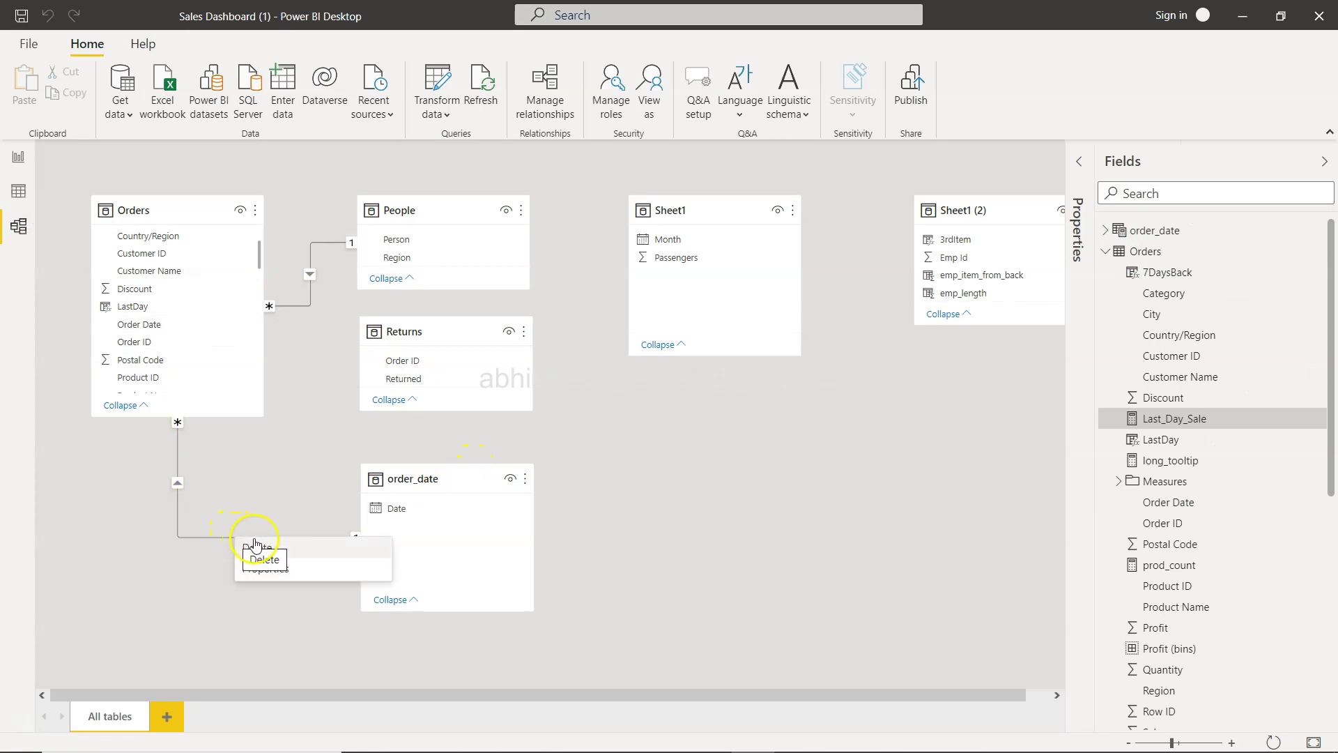
{"action": "left_click", "coordinate": [262, 548]}
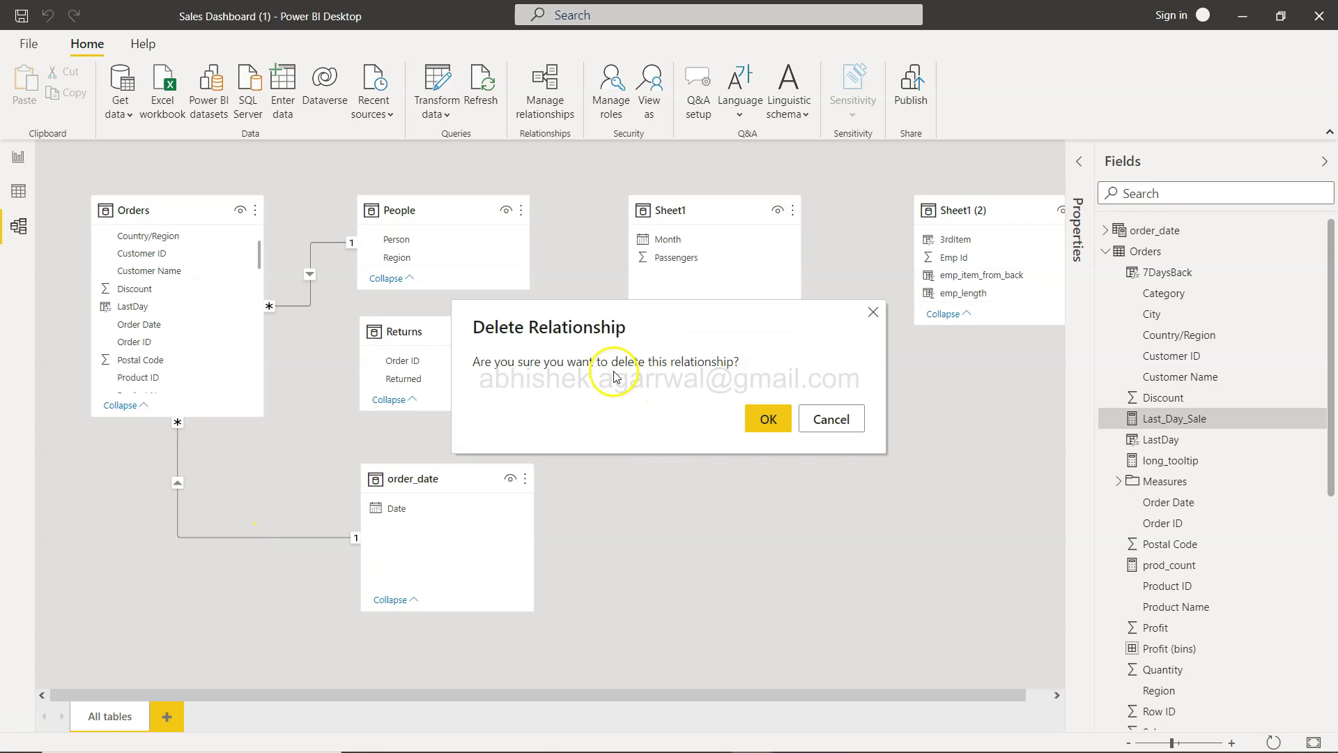
{"action": "left_click", "coordinate": [768, 418]}
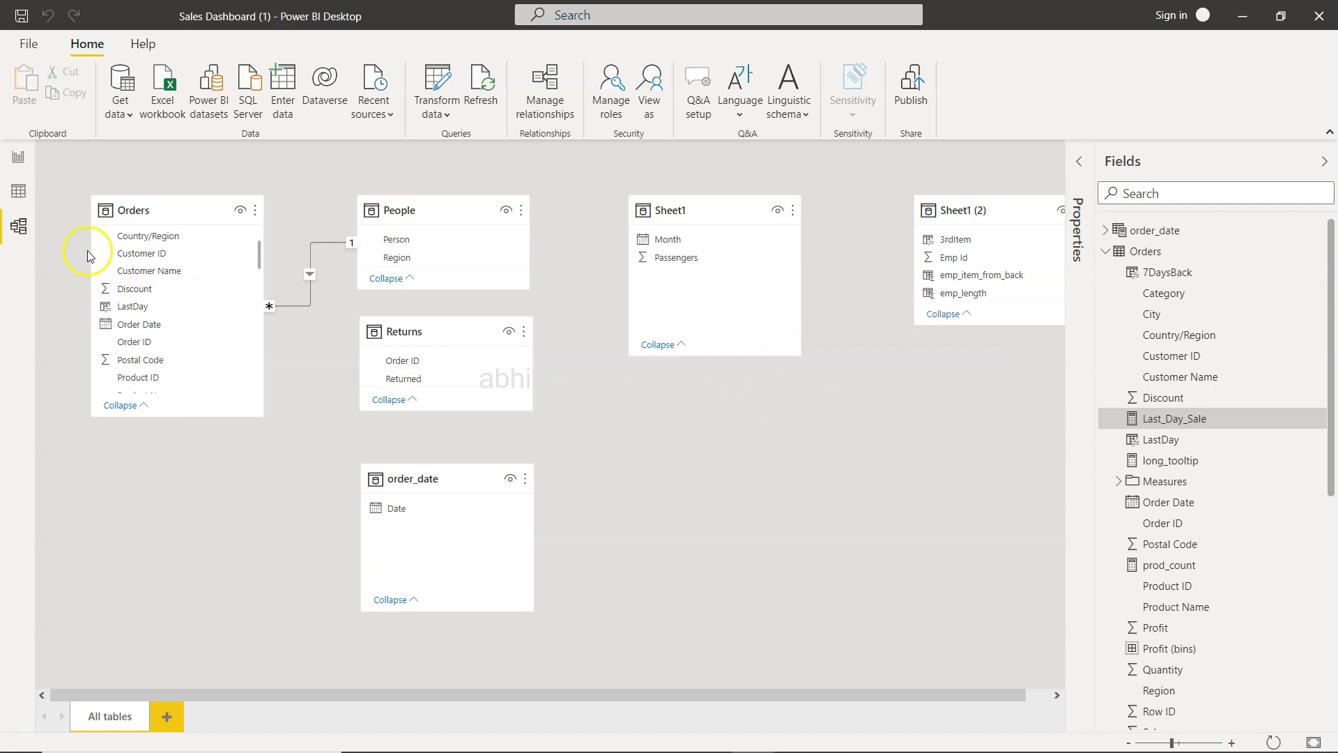
Return to the Page 9 report and switch the second table's Order Date field to Date Hierarchy
{"action": "left_click", "coordinate": [16, 159]}
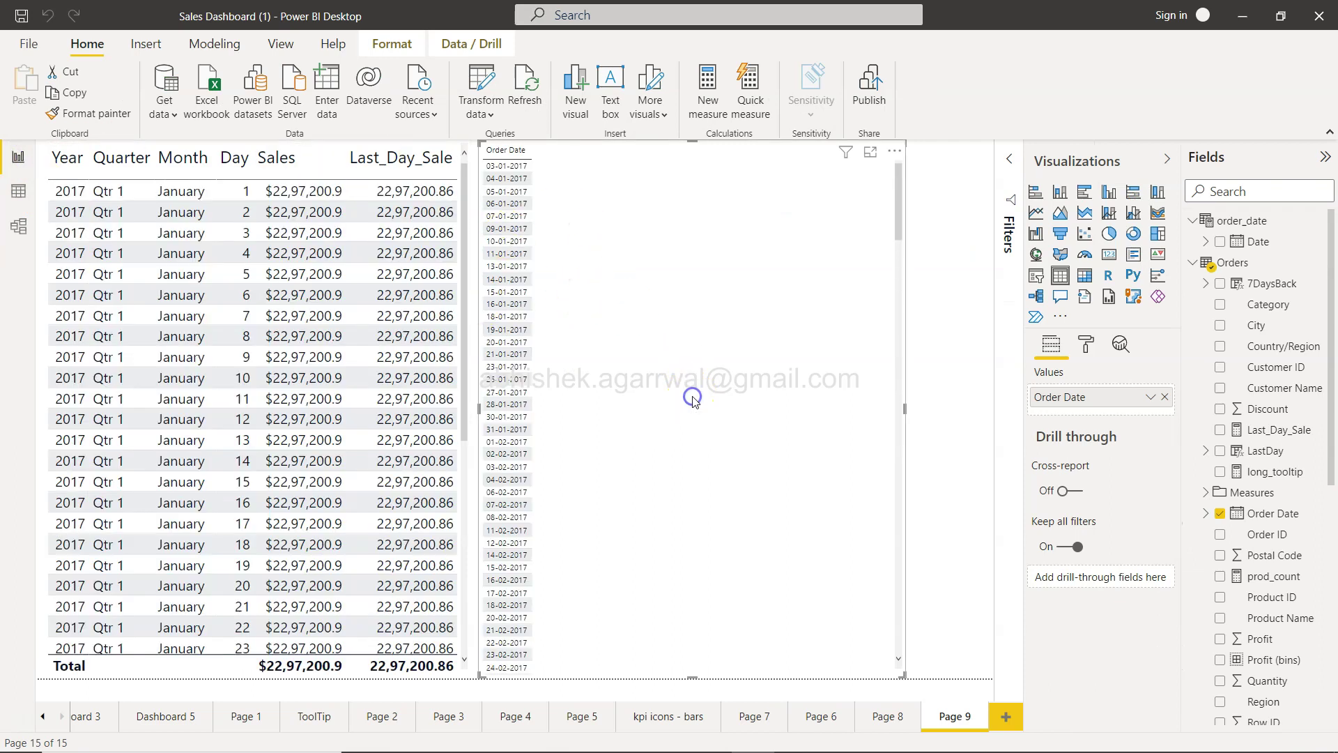
{"action": "left_click", "coordinate": [1151, 398]}
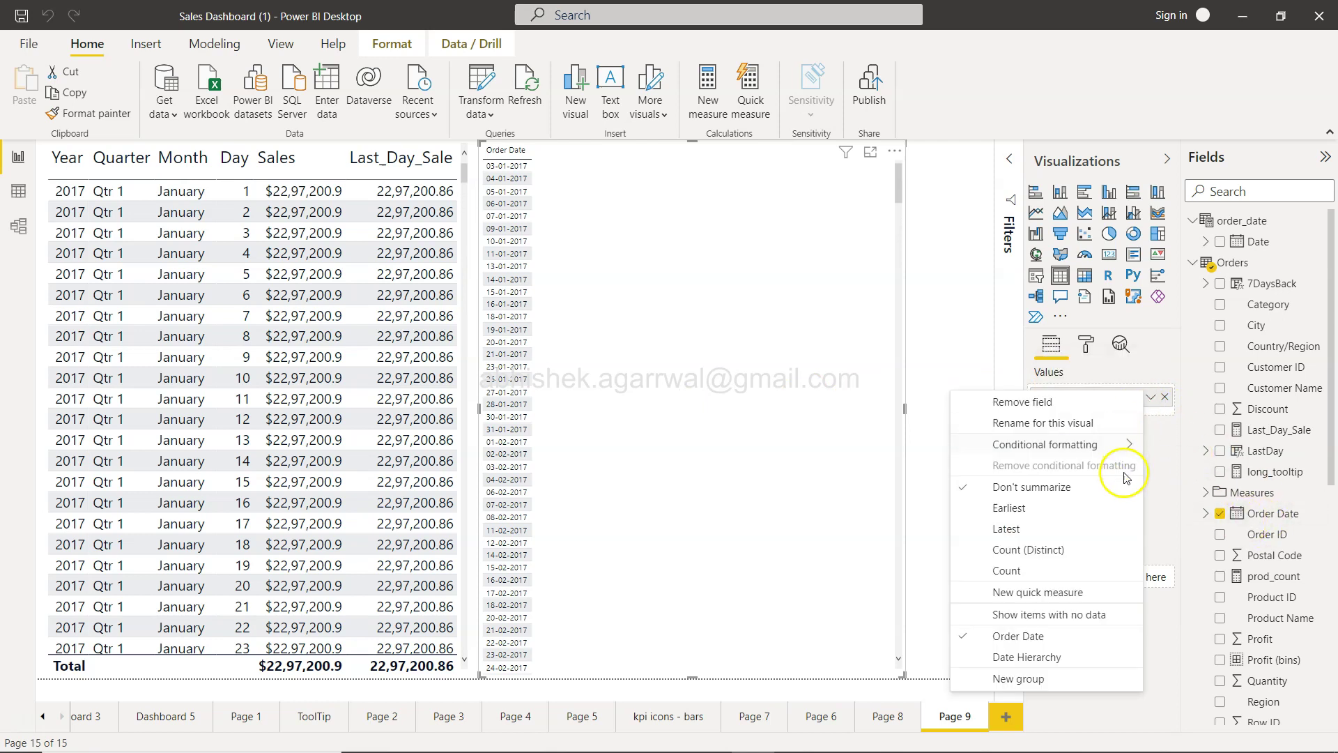
{"action": "left_click", "coordinate": [1076, 657]}
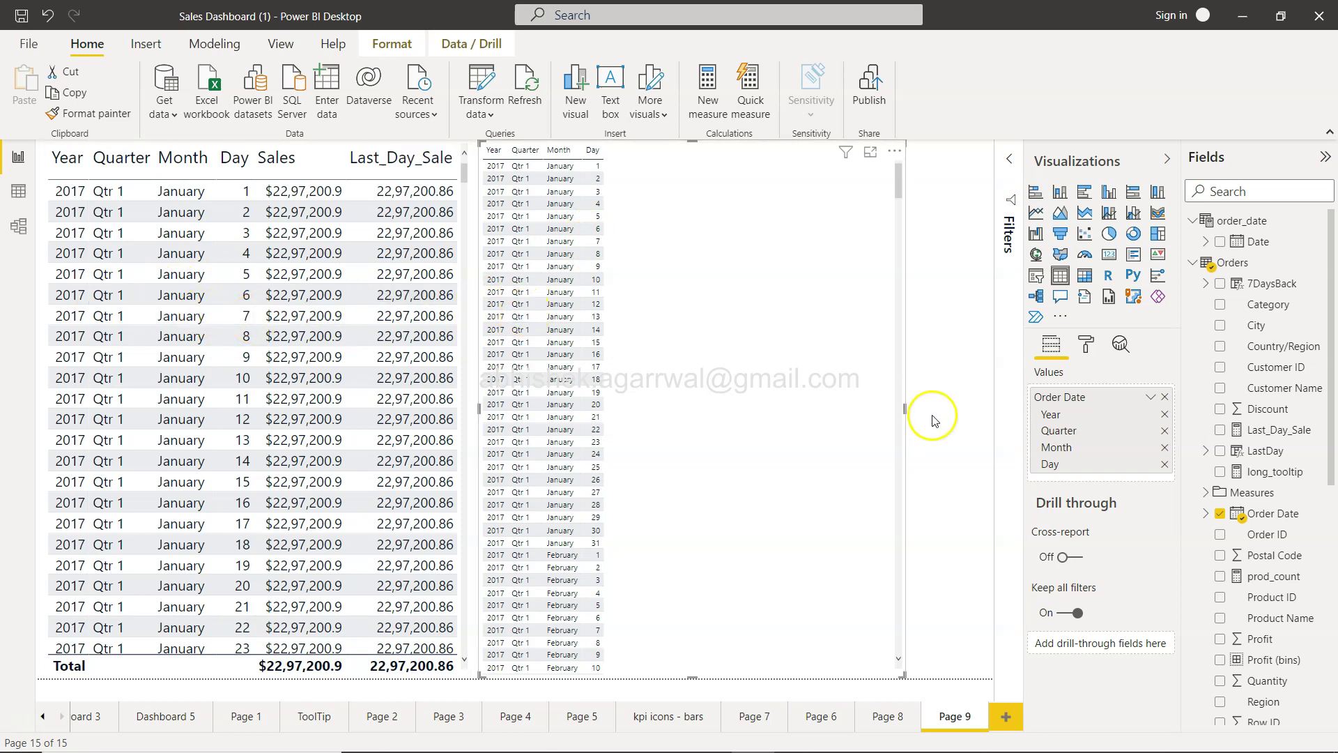
Add Sales and the Last_Day_Sale measure to the second table after the Order Date hierarchy, and open the measure's formula
{"action": "scroll", "coordinate": [1316, 596], "scroll_direction": "down", "scroll_amount": 3}
{"action": "scroll", "coordinate": [1311, 613], "scroll_direction": "up", "scroll_amount": 1}
{"action": "left_click_drag", "start_coordinate": [1286, 671], "coordinate": [1104, 477]}
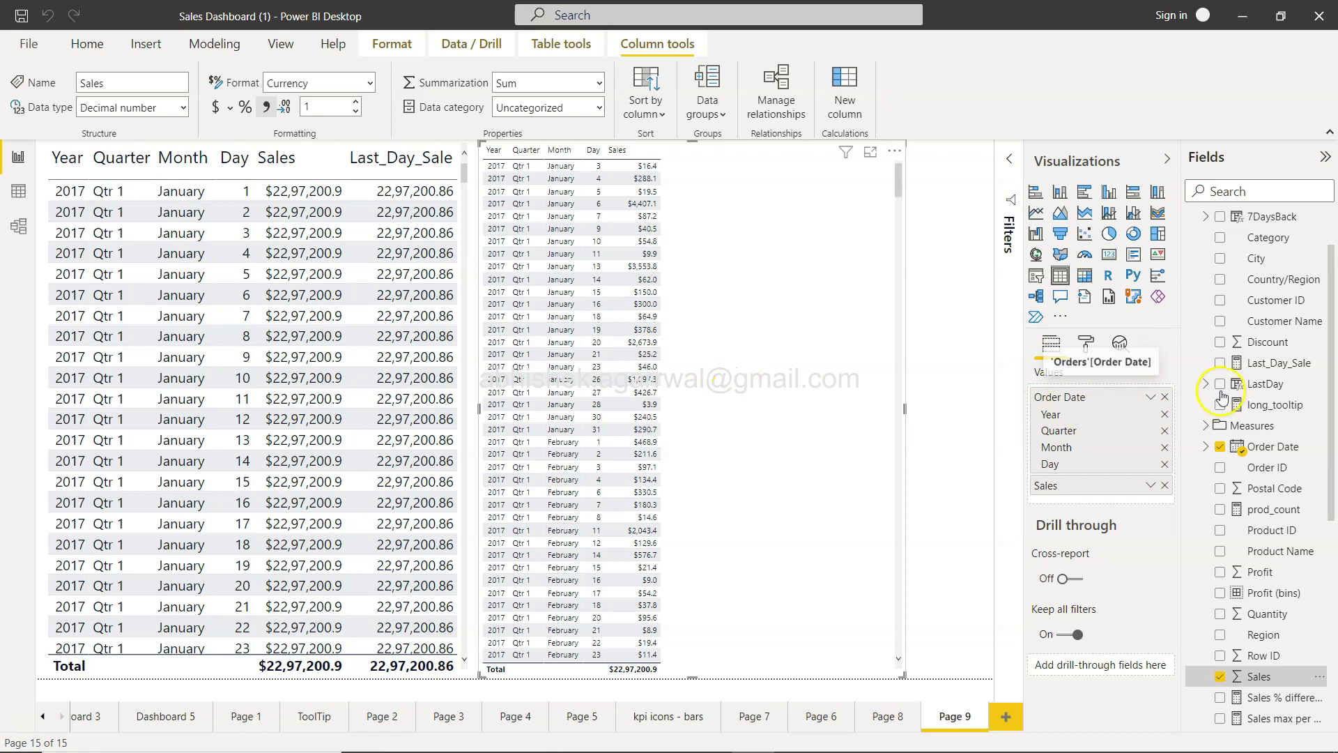
{"action": "scroll", "coordinate": [1281, 346], "scroll_direction": "down", "scroll_amount": 1}
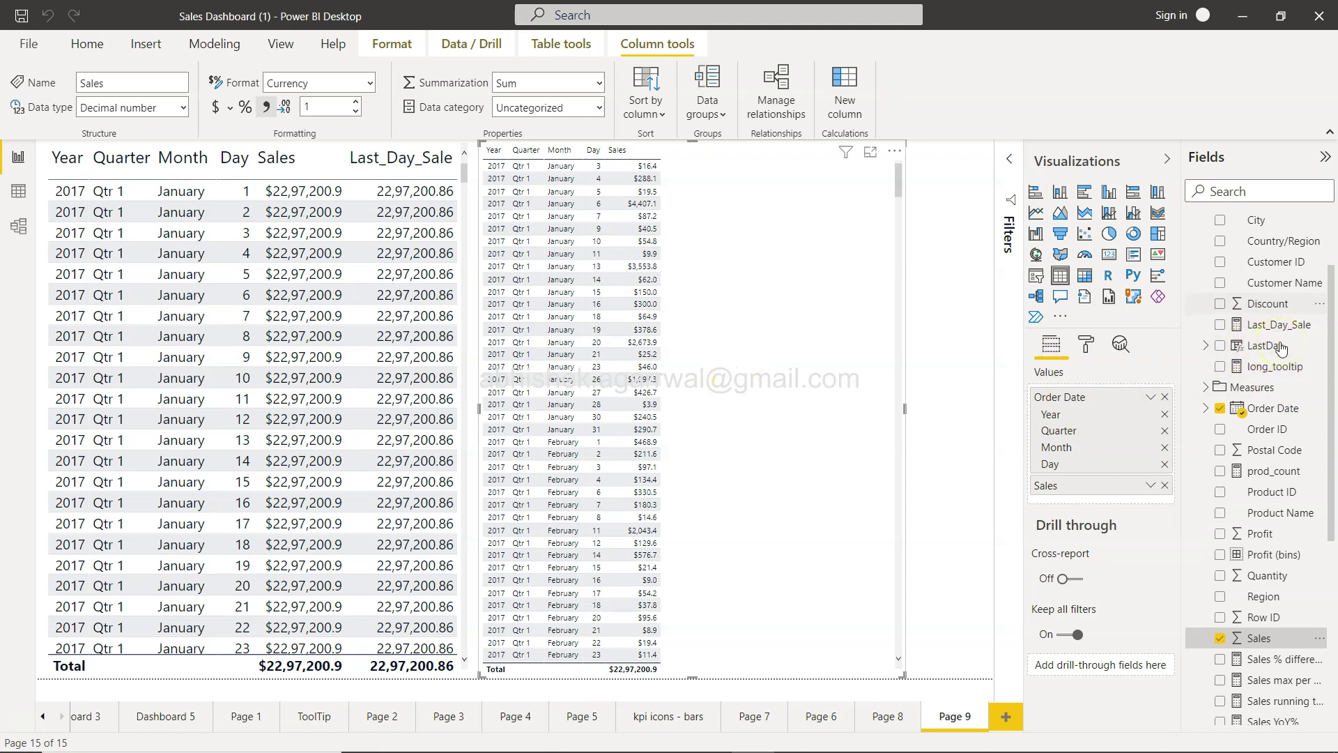
{"action": "left_click_drag", "start_coordinate": [1280, 318], "coordinate": [1120, 507]}
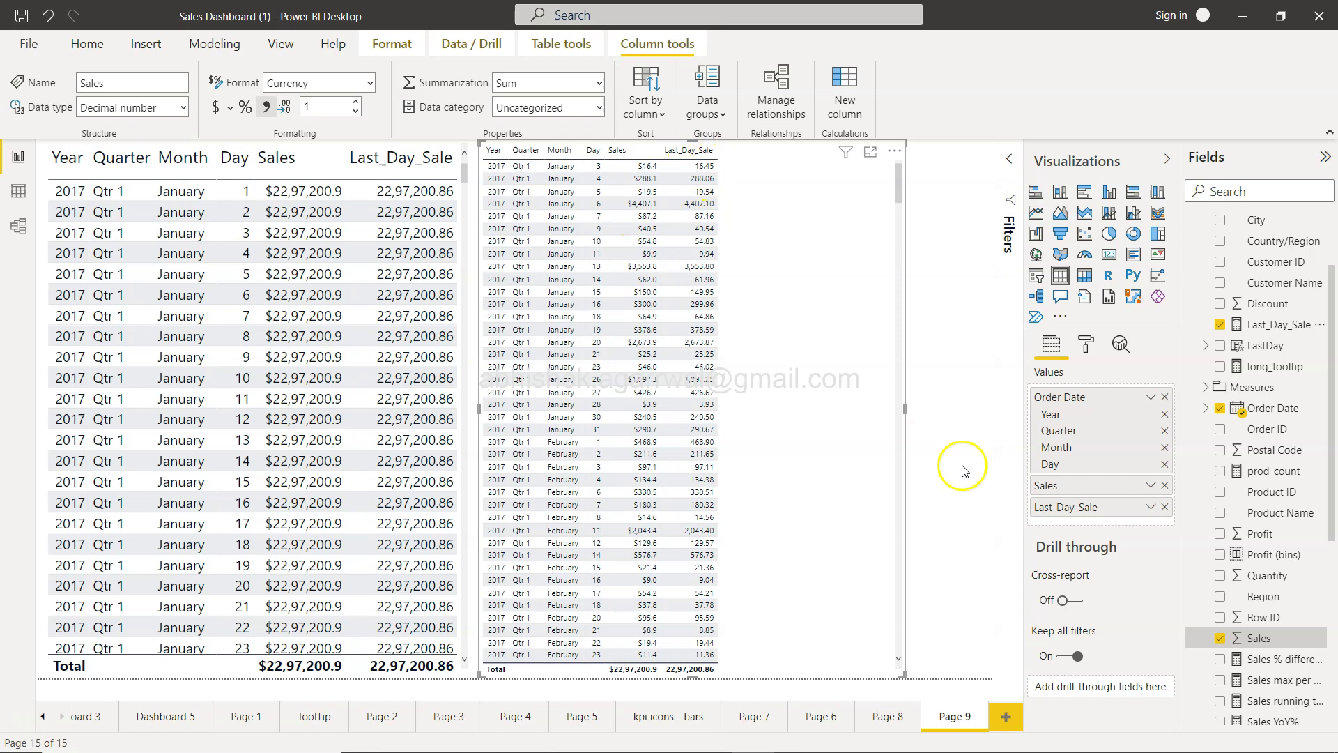
{"action": "left_click", "coordinate": [1275, 324]}
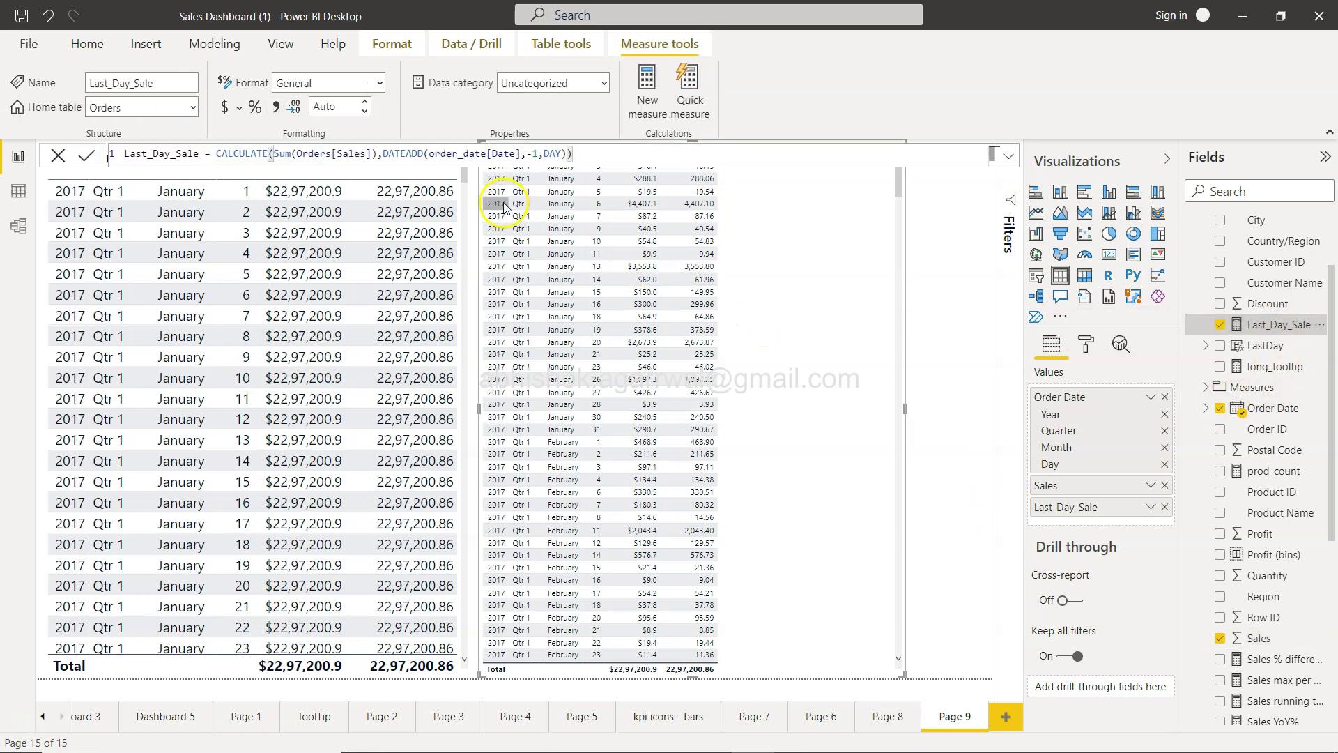
Replace the order_date[Date] argument of DATEADD in the Last_Day_Sale formula with Orders[Order Date] and apply the change
{"action": "left_click", "coordinate": [521, 152]}
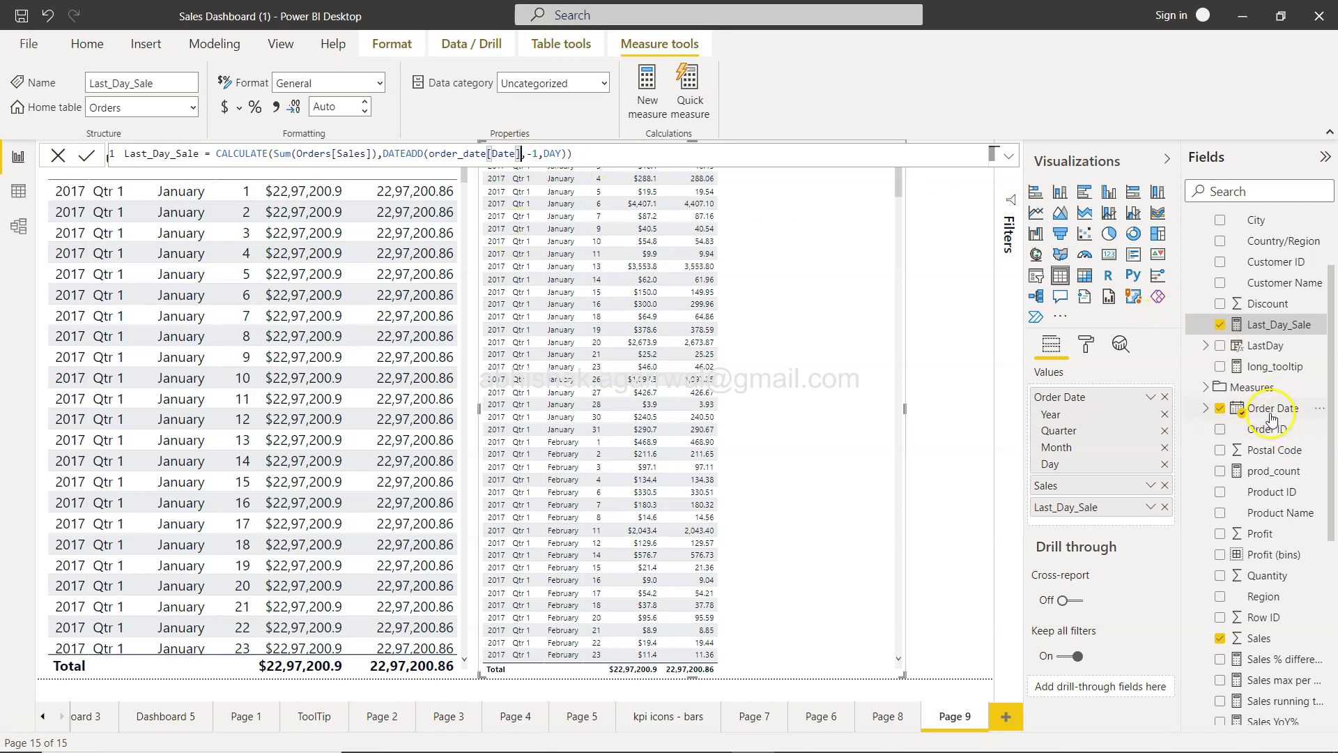
{"action": "scroll", "coordinate": [1285, 423], "scroll_direction": "up", "scroll_amount": 2}
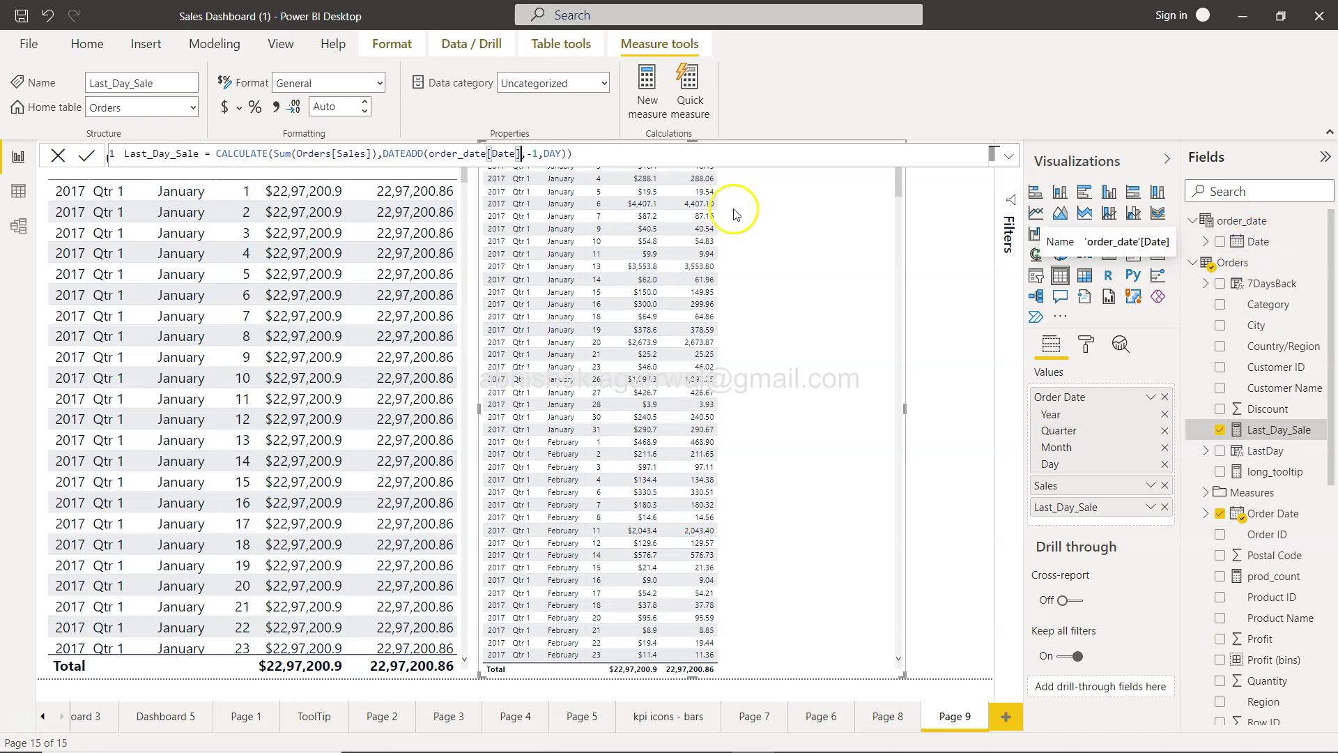
{"action": "key", "text": "shift+Left"}
{"action": "key", "text": "shift+Left"}
{"action": "key", "text": "shift+Left"}
{"action": "key", "text": "shift+Left"}
{"action": "key", "text": "shift+Left"}
{"action": "key", "text": "shift+Left"}
{"action": "key", "text": "shift+Left"}
{"action": "key", "text": "shift+Left"}
{"action": "key", "text": "shift+Left"}
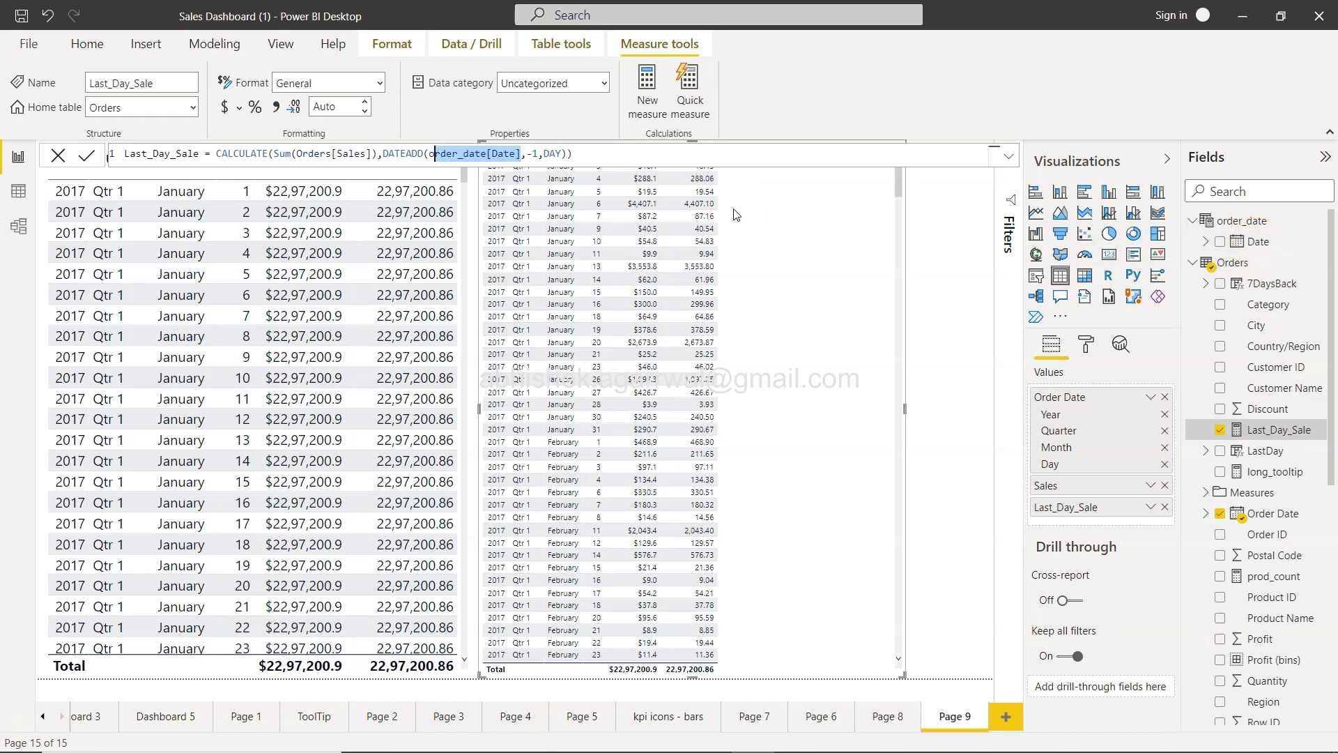
{"action": "type", "text": "Order"}
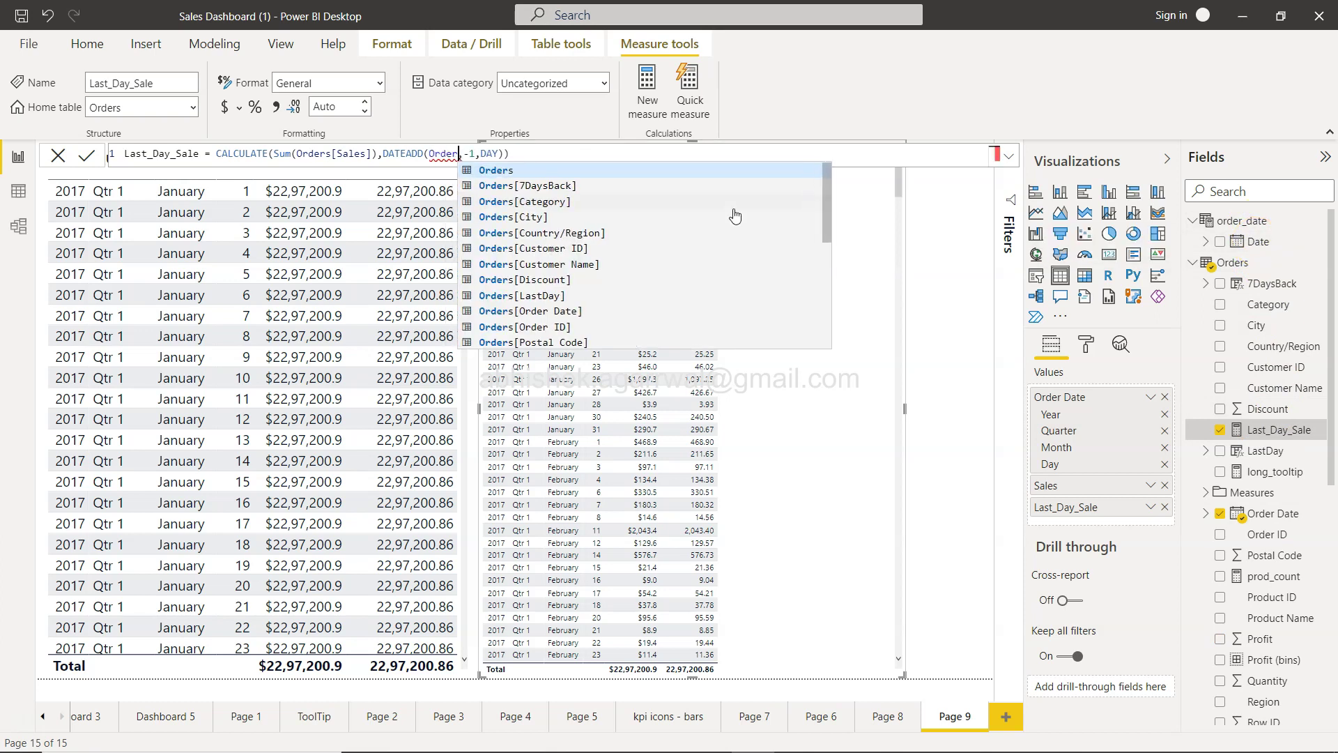
{"action": "key", "text": "Down"}
{"action": "key", "text": "Down"}
{"action": "key", "text": "Down"}
{"action": "key", "text": "Down"}
{"action": "key", "text": "Down"}
{"action": "key", "text": "Down"}
{"action": "key", "text": "Down"}
{"action": "key", "text": "Down"}
{"action": "key", "text": "Down"}
{"action": "key", "text": "Down"}
{"action": "key", "text": "Up"}
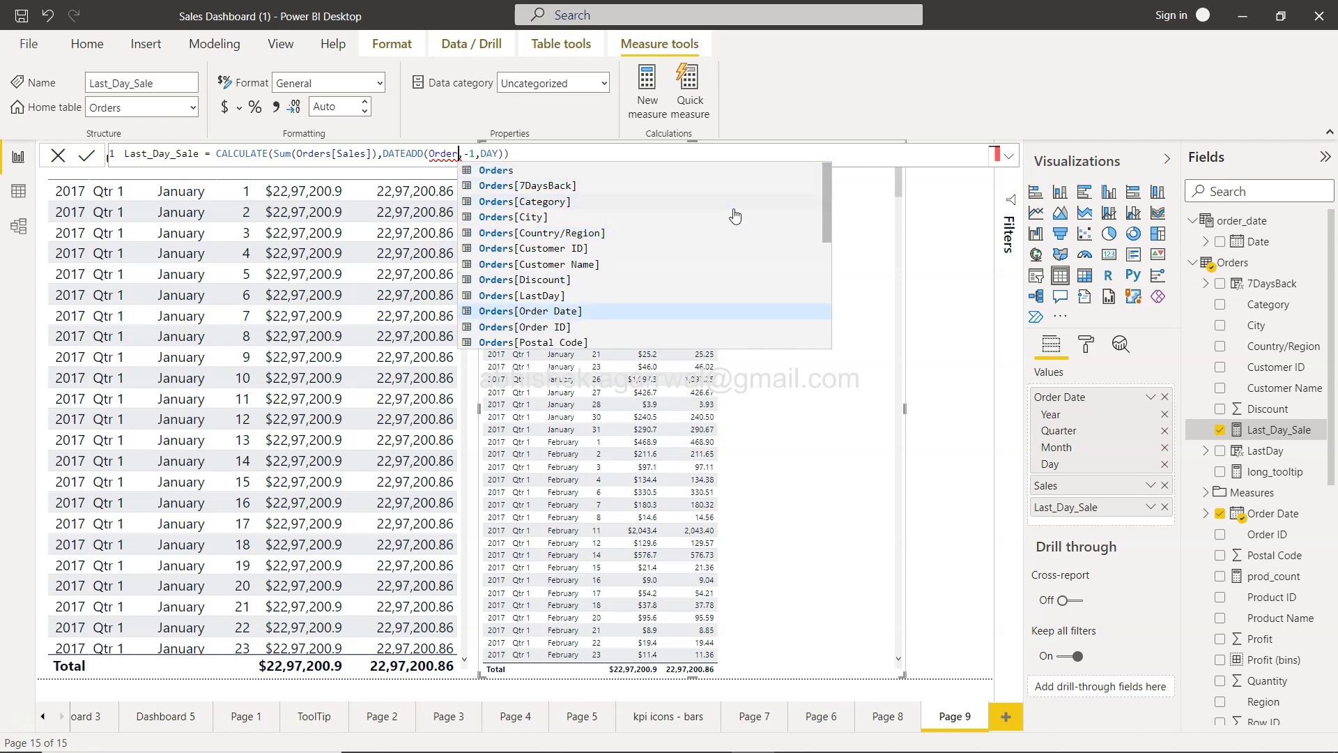
{"action": "key", "text": "Tab"}
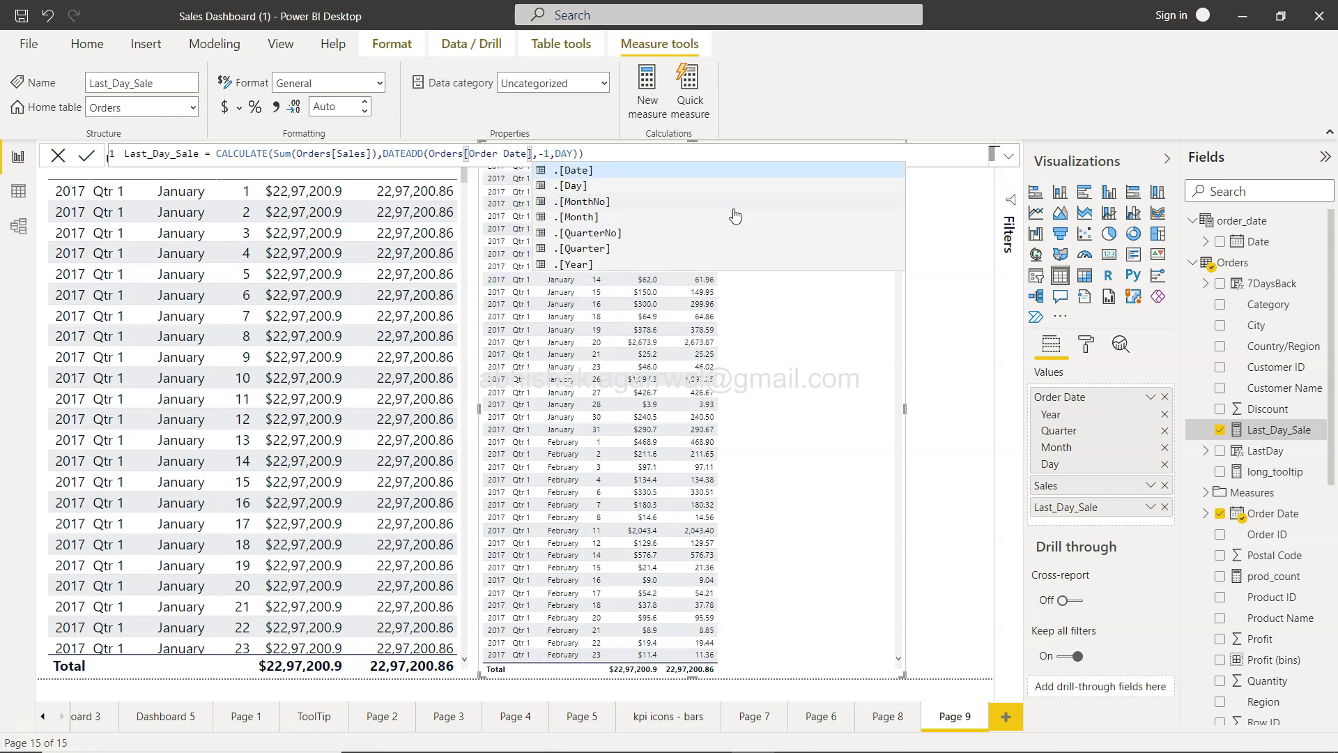
{"action": "left_click", "coordinate": [89, 156]}
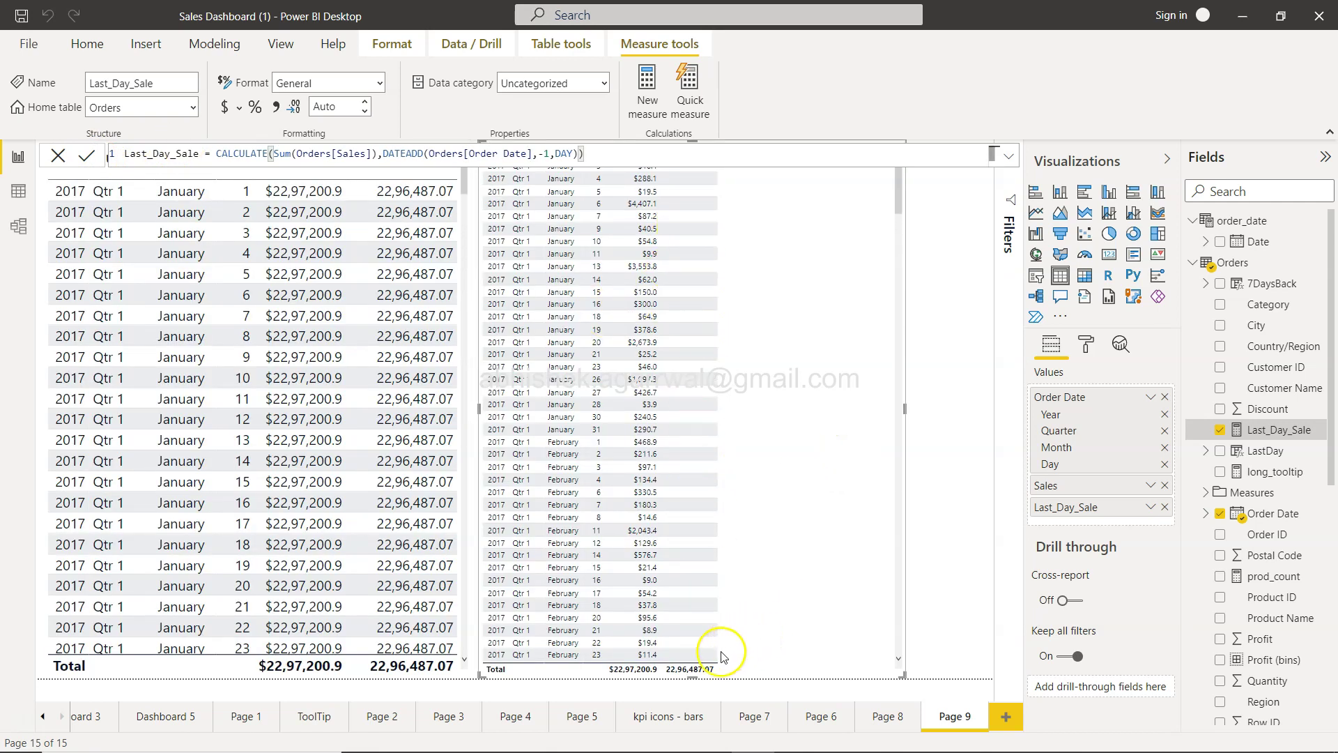
{"action": "left_click", "coordinate": [962, 414]}
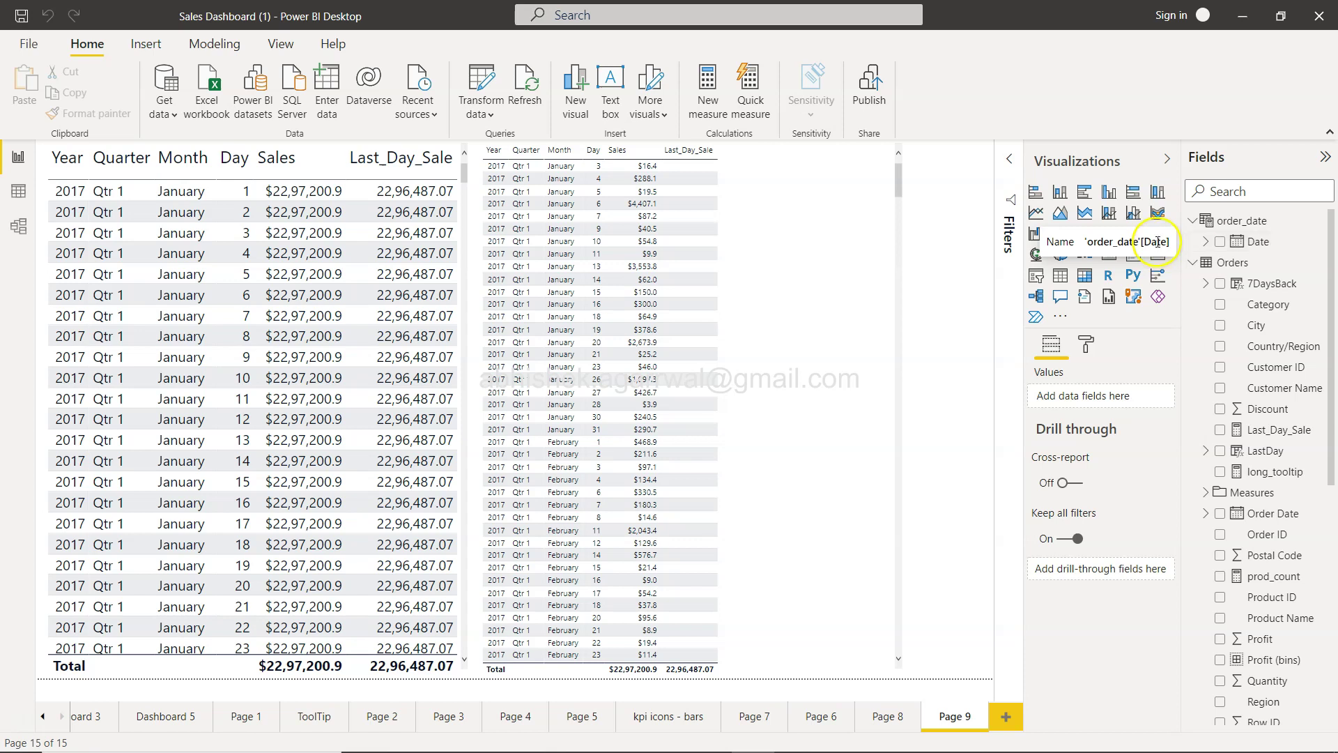
Delete the second table visual built on the Orders table's Order Date from Page 9
{"action": "left_click", "coordinate": [870, 232]}
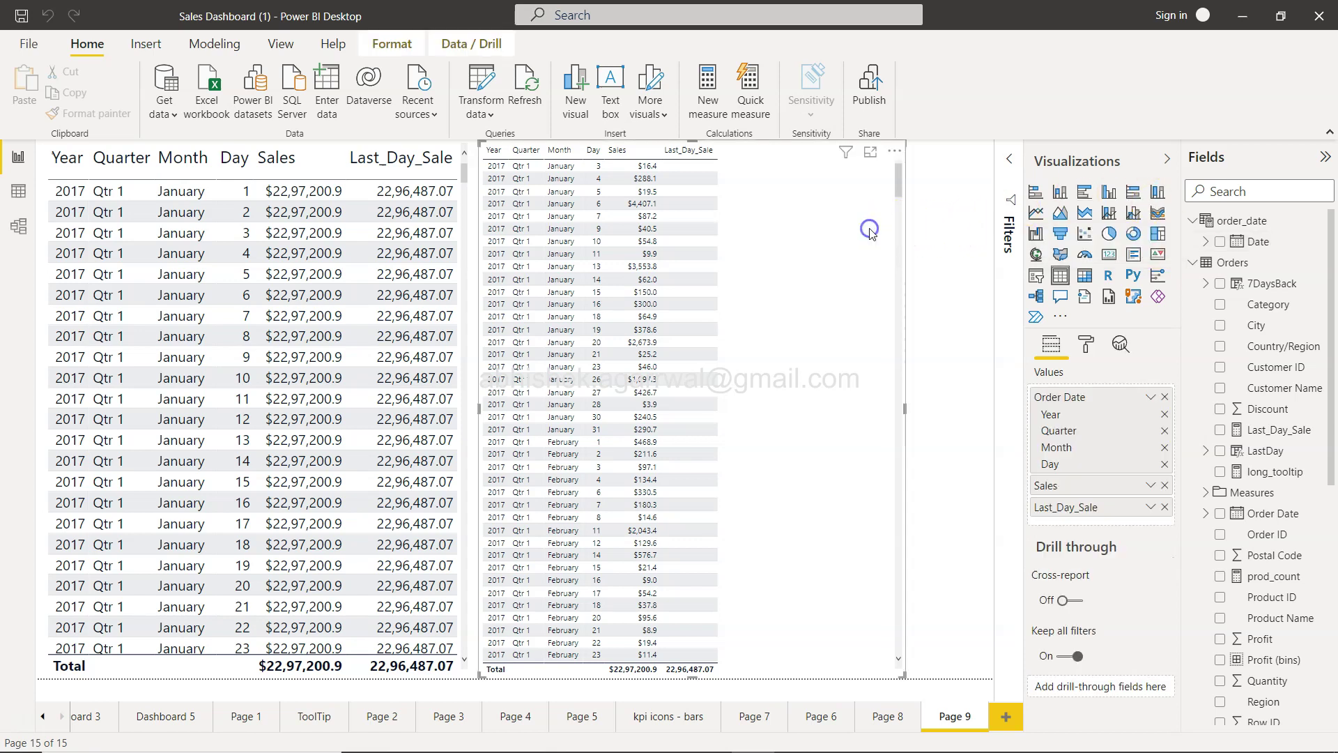
{"action": "key", "text": "Delete"}
{"action": "left_click", "coordinate": [868, 242]}
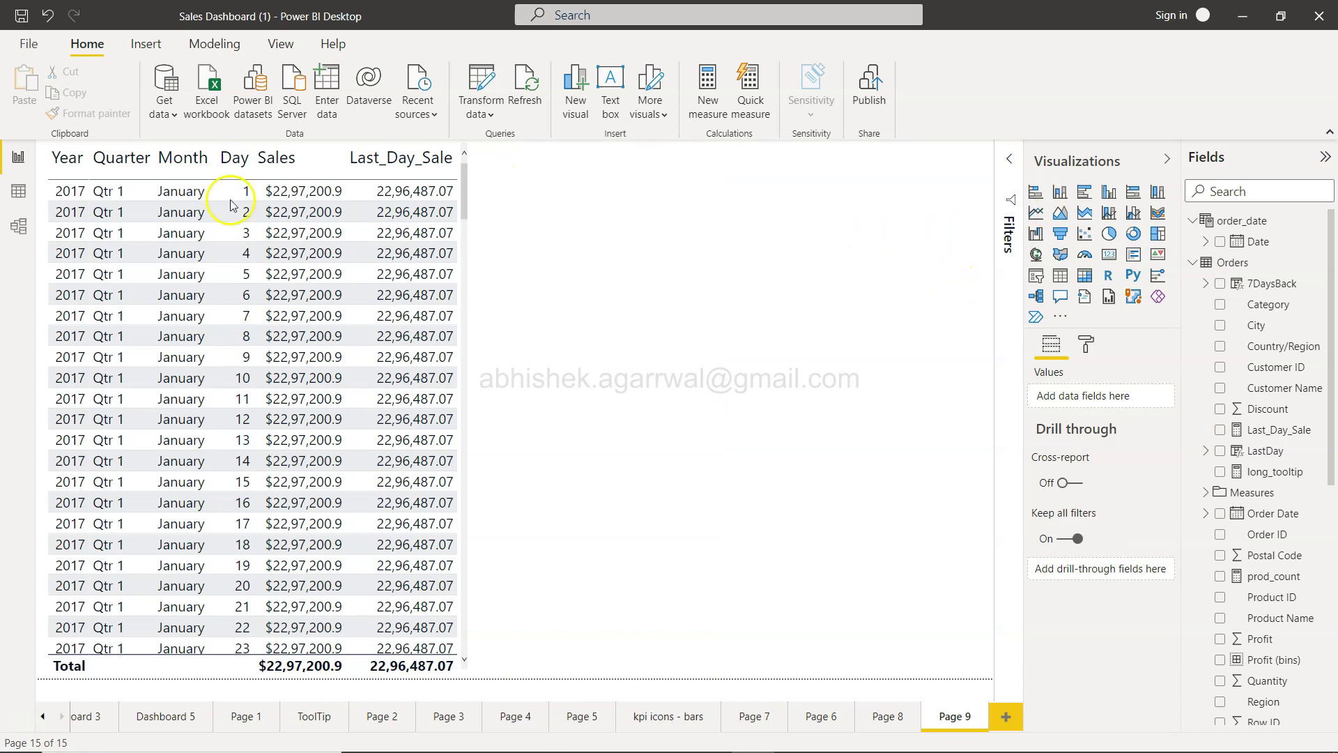
Recreate the relationship between order_date's Date and Orders' Order Date in the model diagram, and return to the report
{"action": "left_click", "coordinate": [15, 236]}
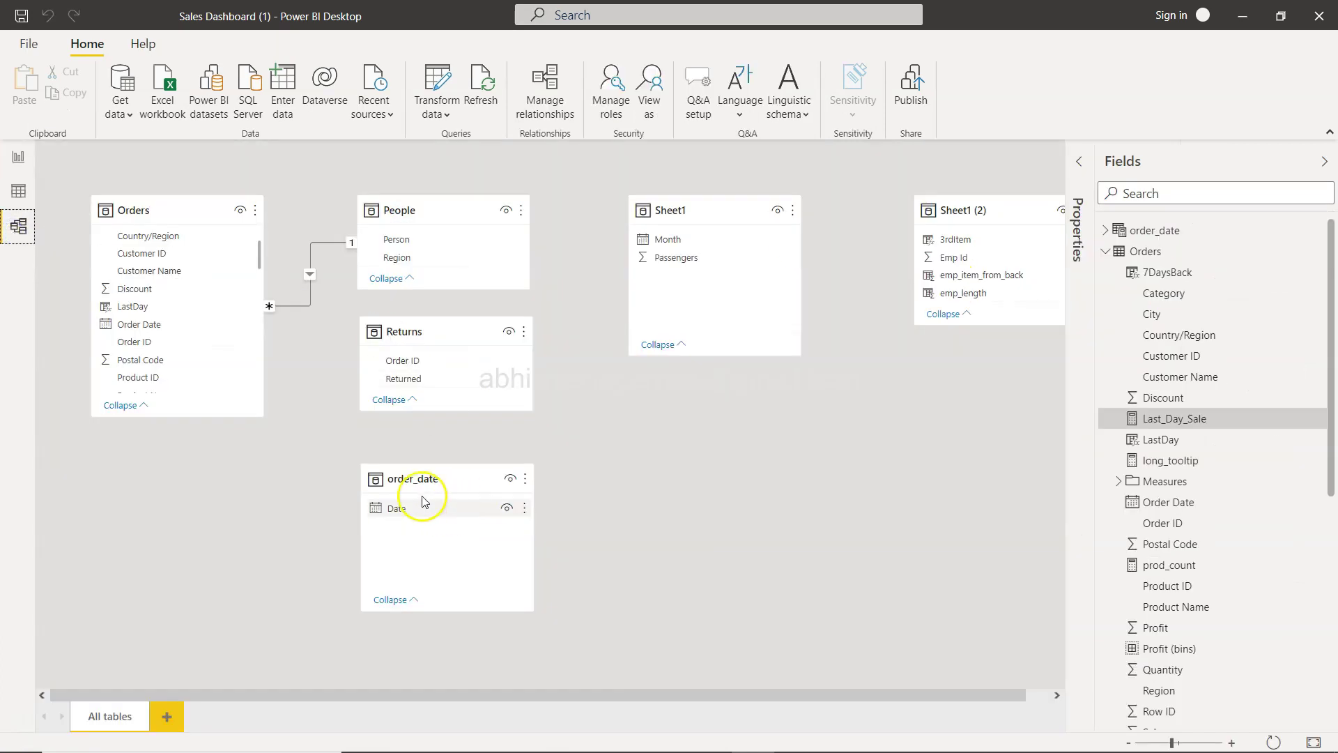
{"action": "left_click_drag", "start_coordinate": [418, 512], "coordinate": [179, 324]}
{"action": "left_click", "coordinate": [17, 156]}
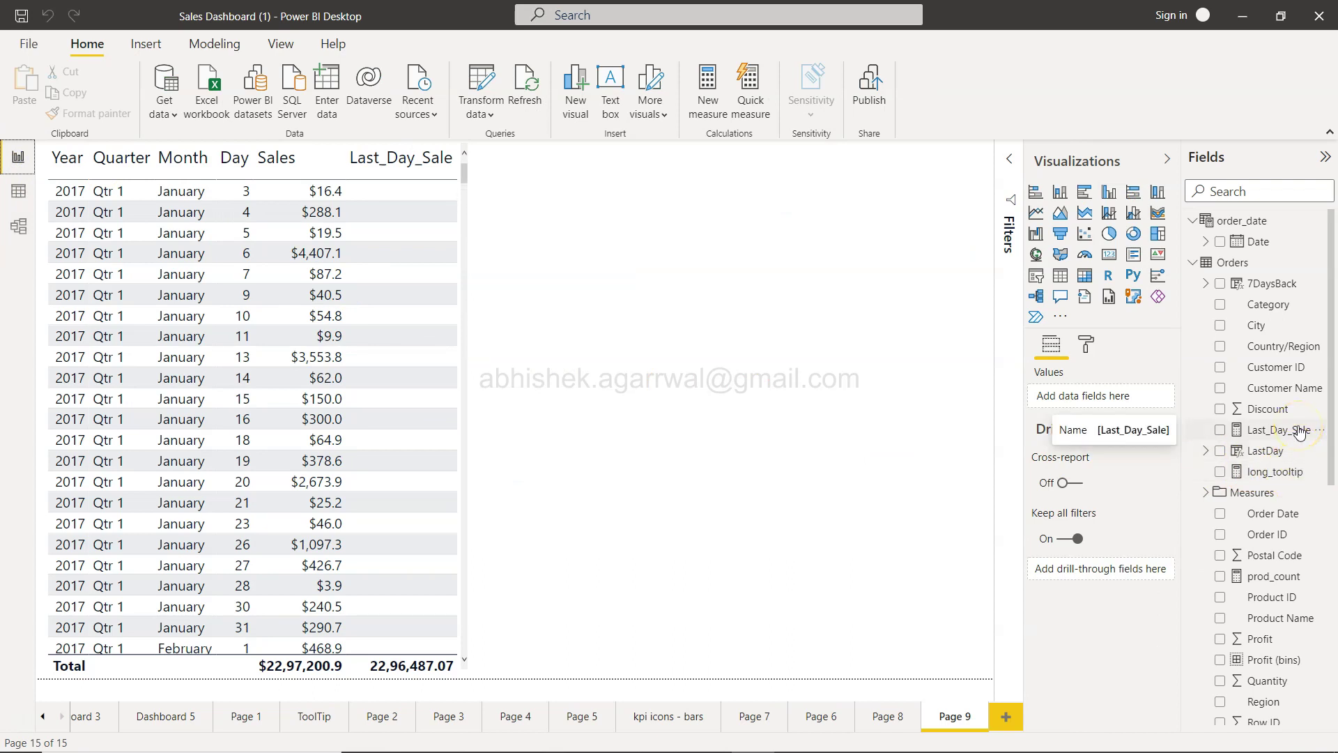
Set the DATEADD date argument in the Last_Day_Sale formula to order_date[Date] and apply the change
{"action": "left_click", "coordinate": [1282, 428]}
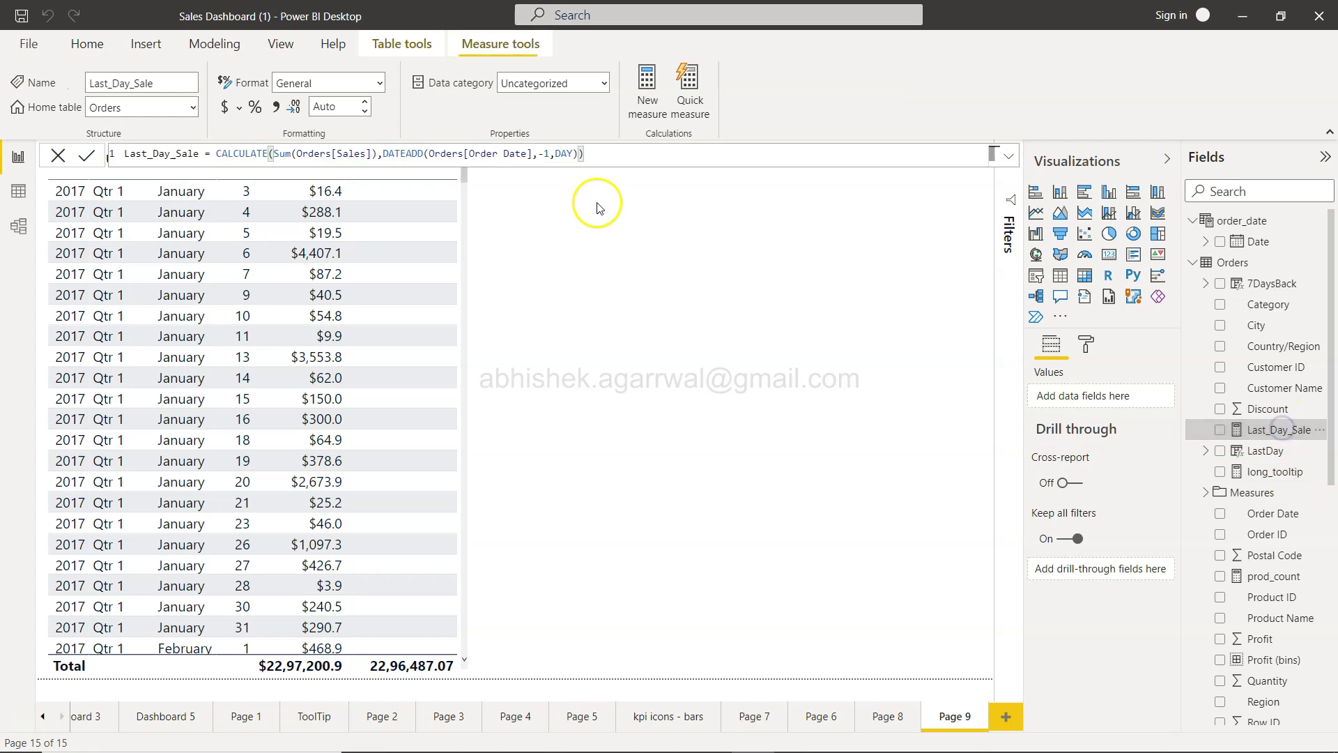
{"action": "left_click_drag", "start_coordinate": [531, 152], "coordinate": [429, 148]}
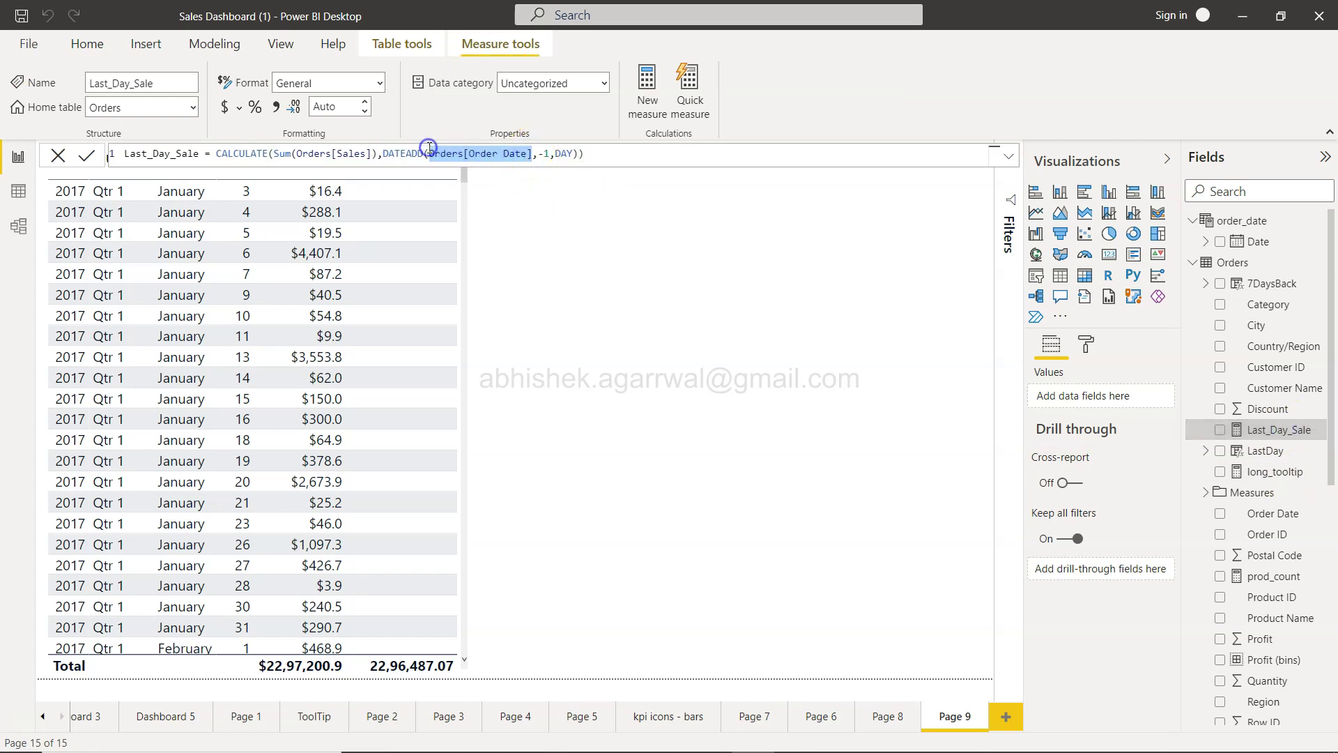
{"action": "type", "text": "Order_"}
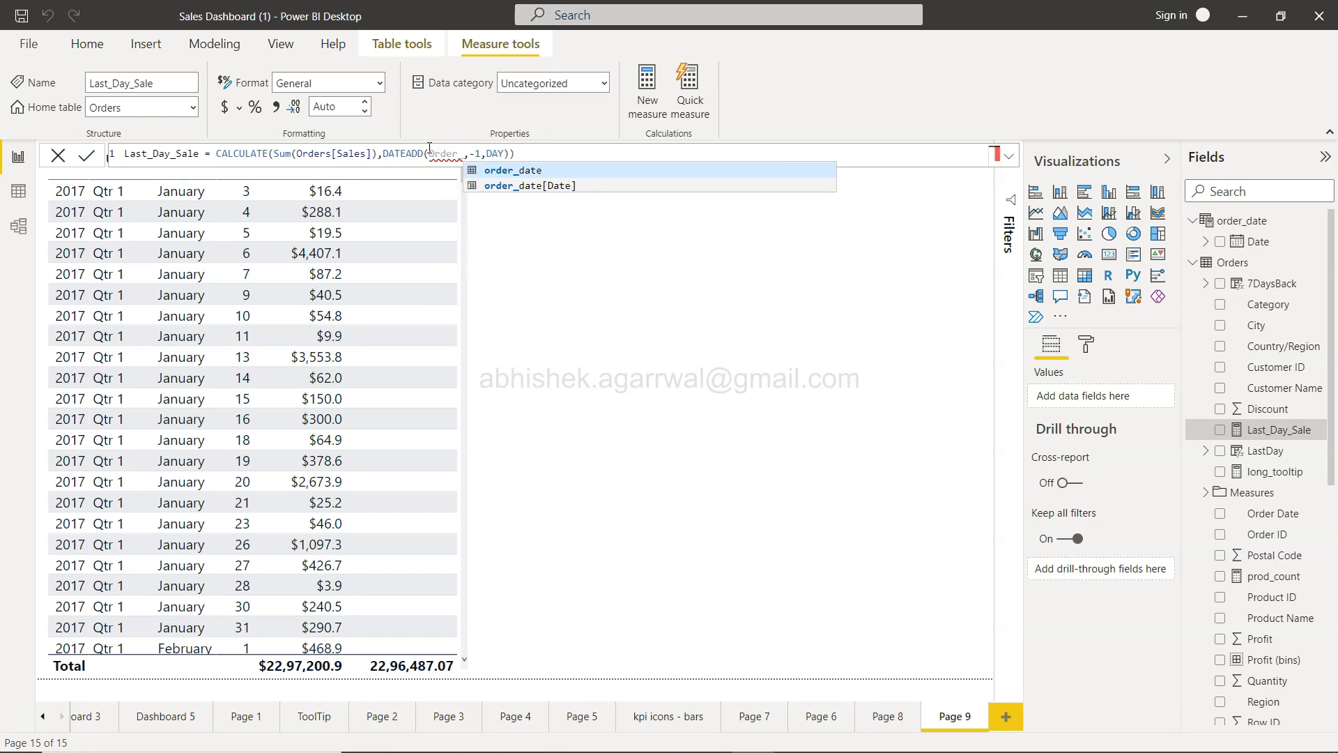
{"action": "left_click", "coordinate": [529, 185]}
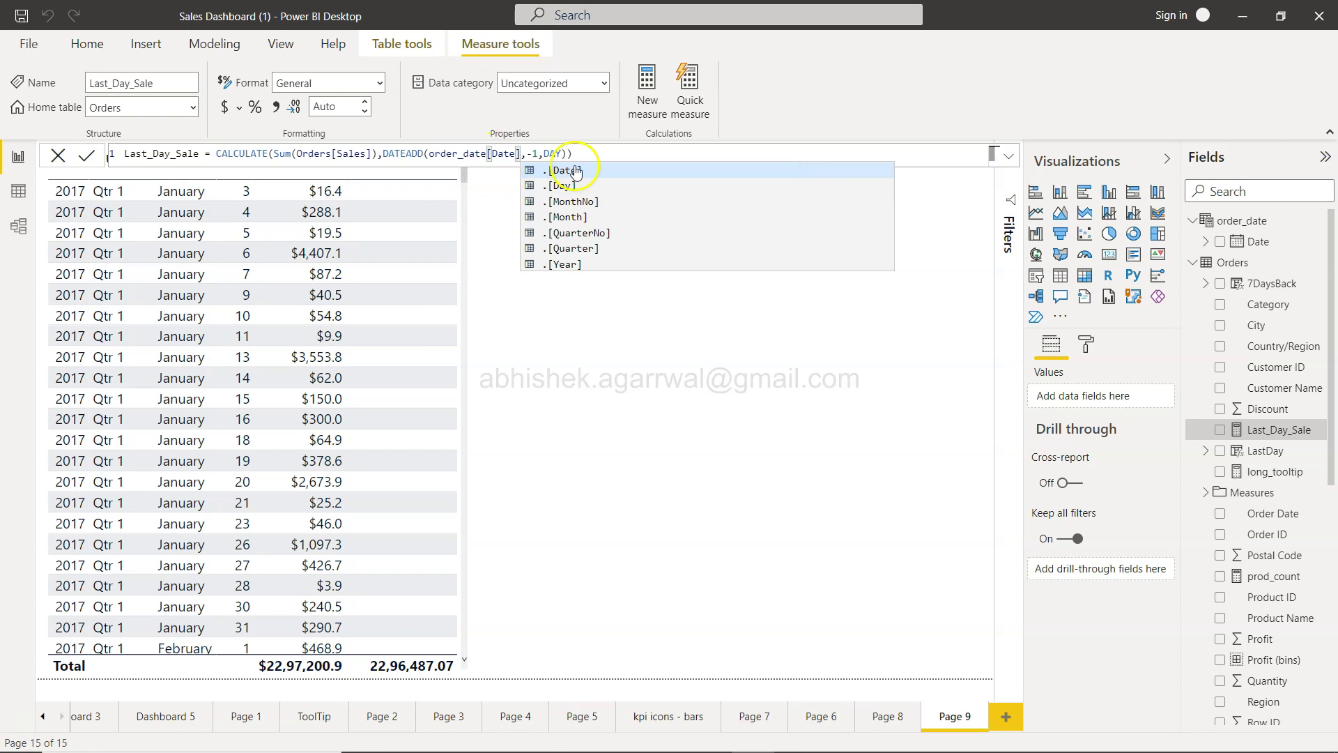
{"action": "left_click", "coordinate": [605, 153]}
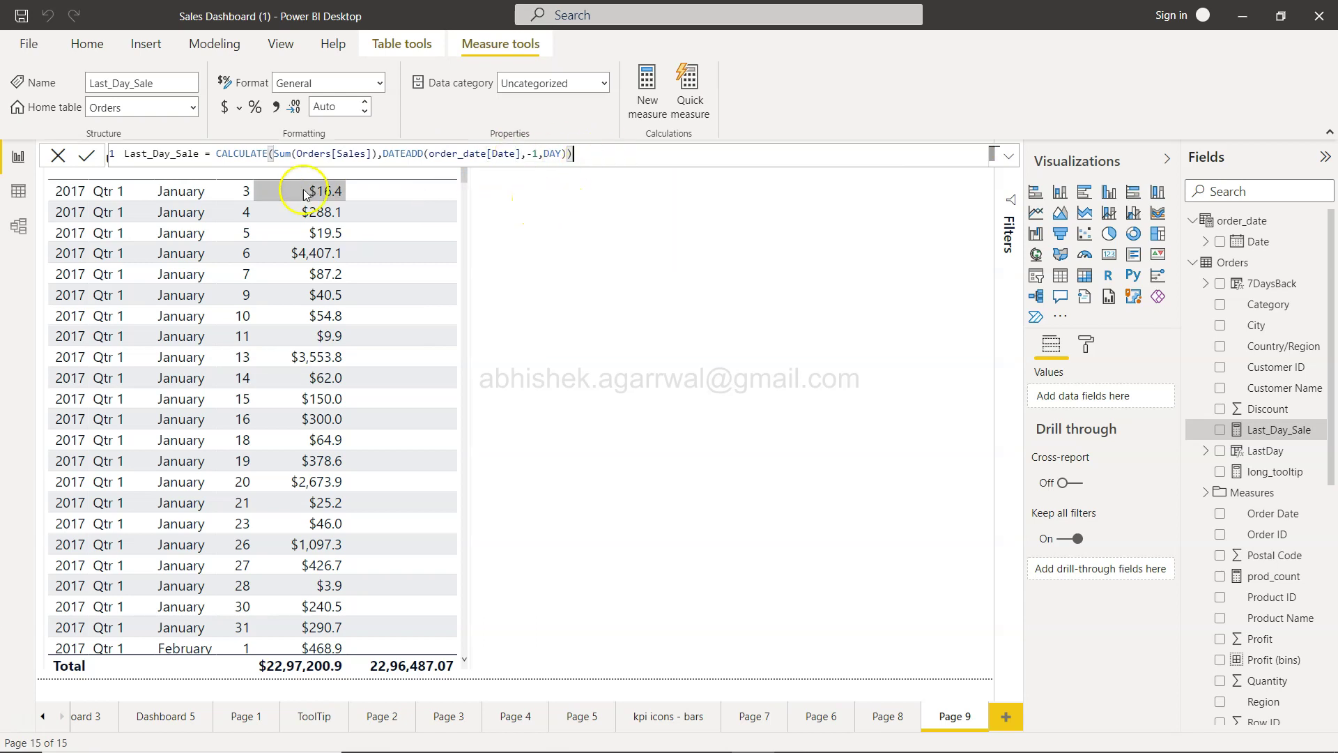
{"action": "left_click", "coordinate": [351, 330]}
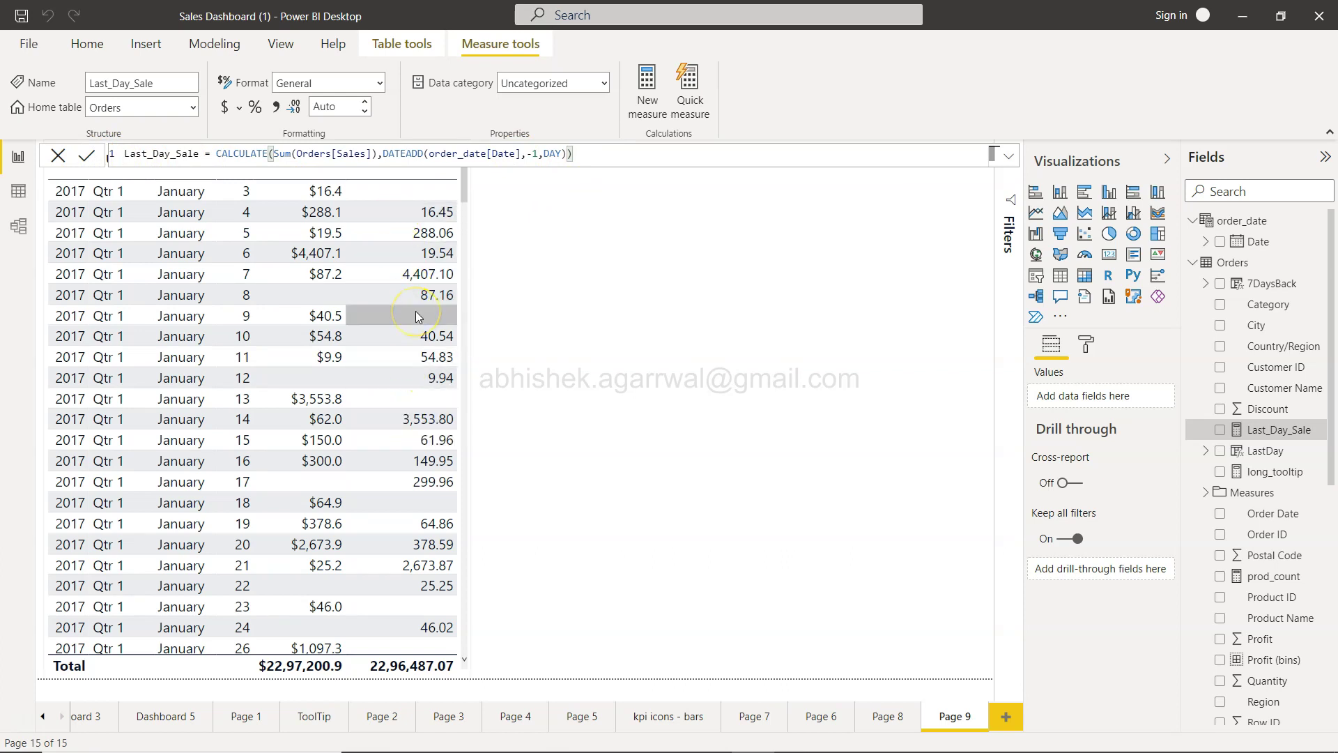
{"action": "left_click", "coordinate": [568, 348]}
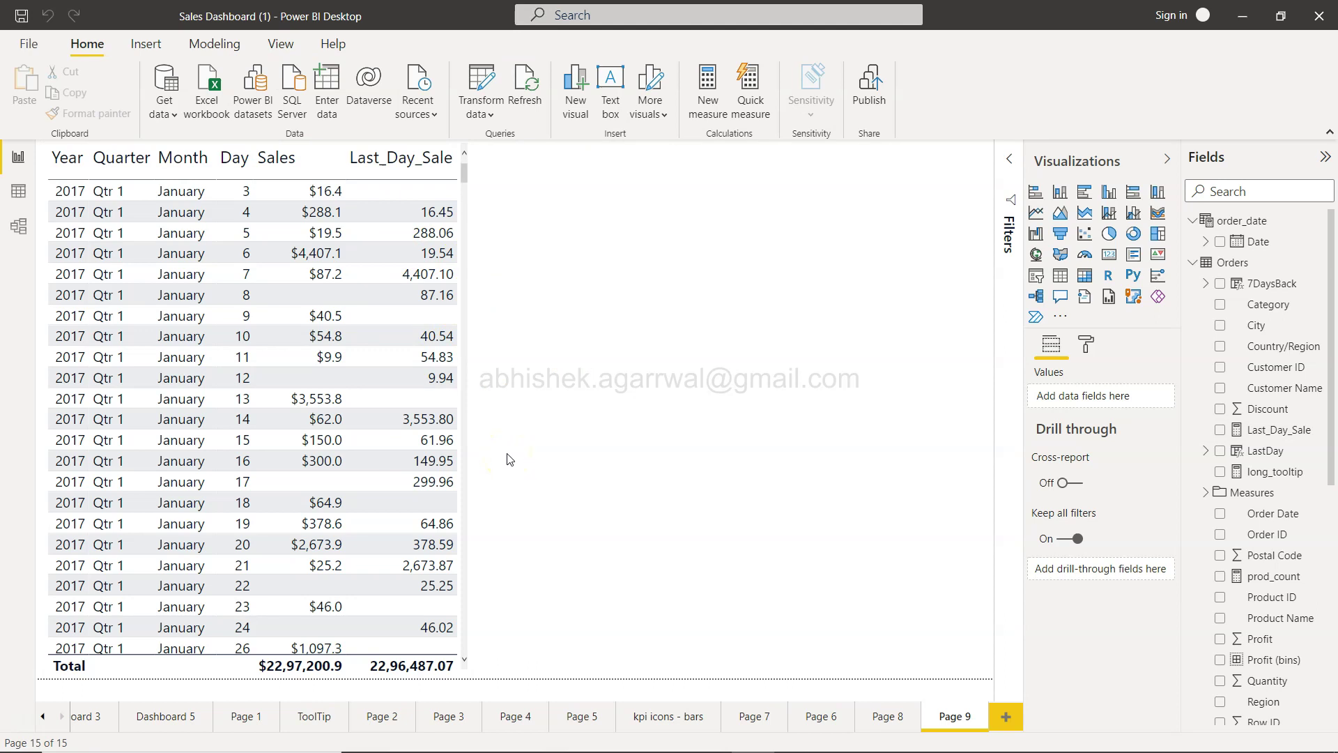
{"action": "left_click", "coordinate": [412, 460]}
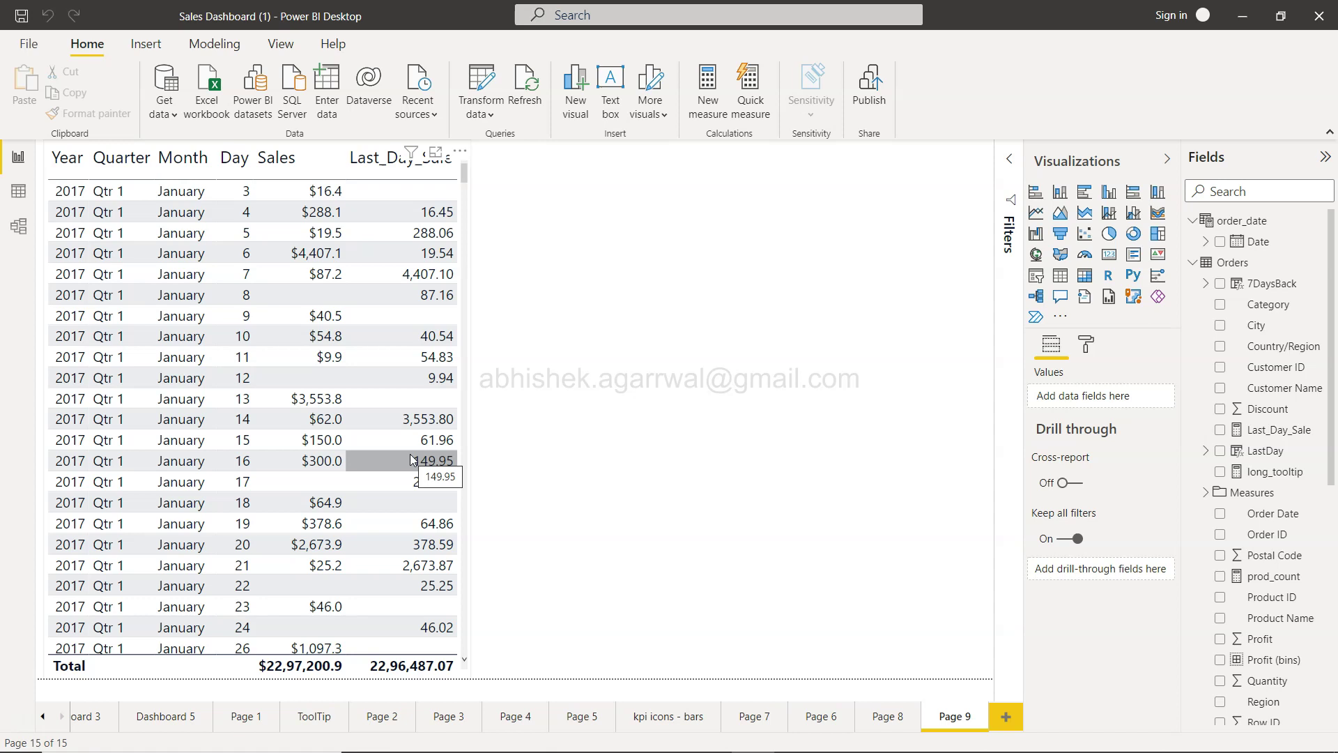
Set the DATEADD interval in the Last_Day_Sale formula to -5 days and apply it to the table
{"action": "left_click", "coordinate": [1267, 429]}
{"action": "left_click", "coordinate": [513, 211]}
{"action": "left_click", "coordinate": [534, 154]}
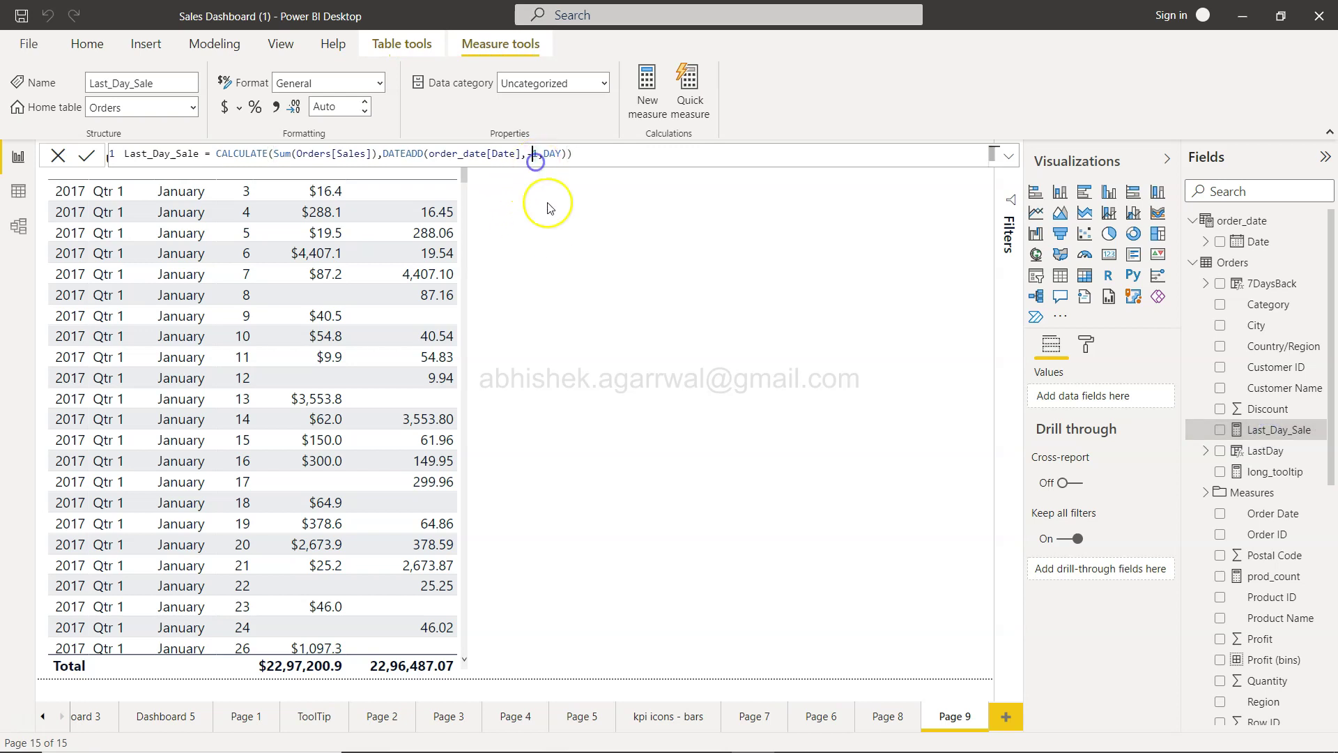
{"action": "key", "text": "BackSpace"}
{"action": "type", "text": "5"}
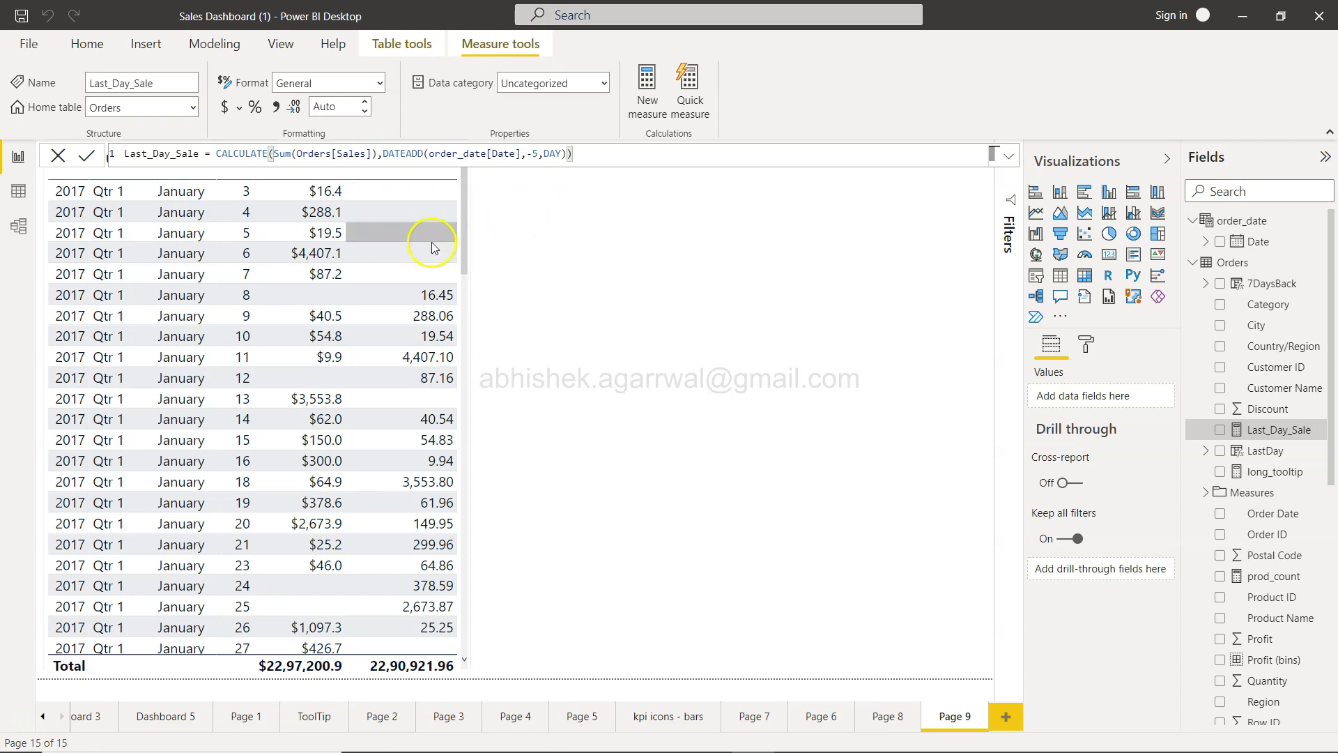
{"action": "left_click", "coordinate": [430, 313]}
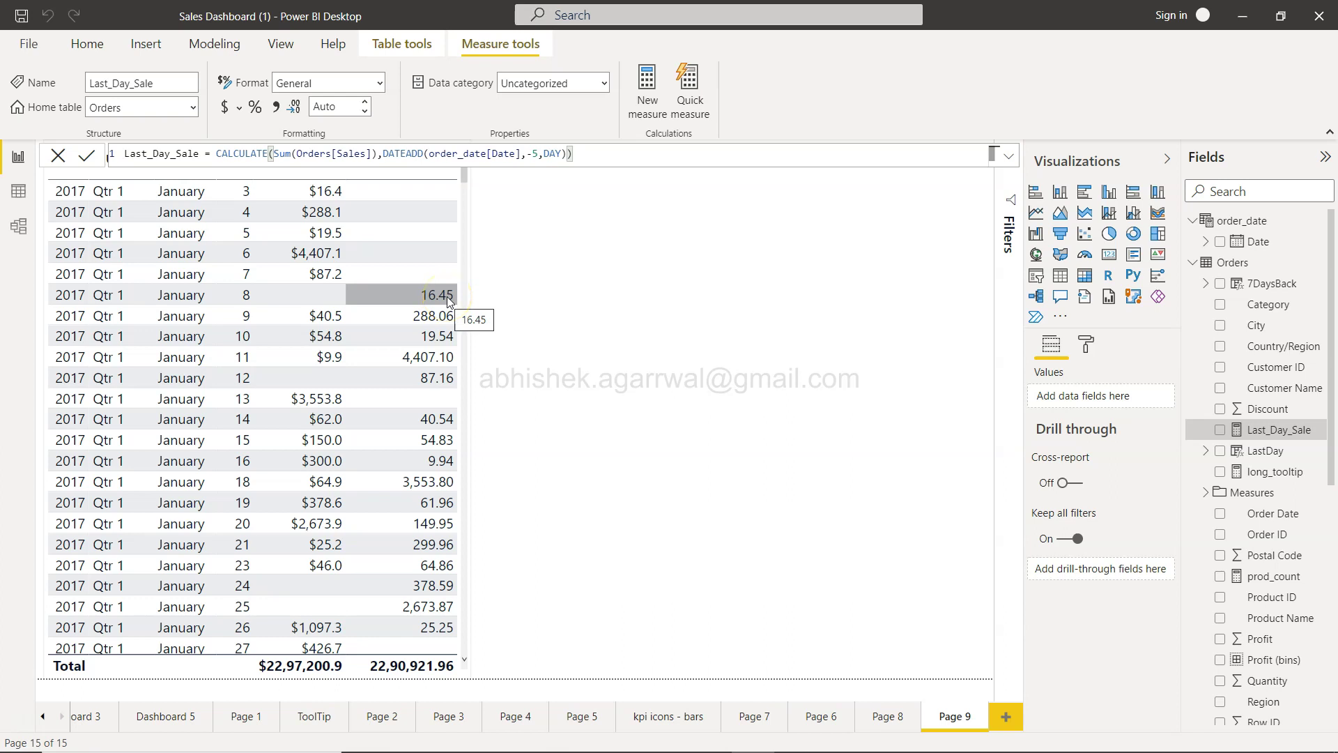
Replace the DAY interval unit in the Last_Day_Sale formula's DATEADD function with MONTH
{"action": "left_click", "coordinate": [561, 156]}
{"action": "key", "text": "BackSpace"}
{"action": "key", "text": "BackSpace"}
{"action": "key", "text": "BackSpace"}
{"action": "type", "text": "mon"}
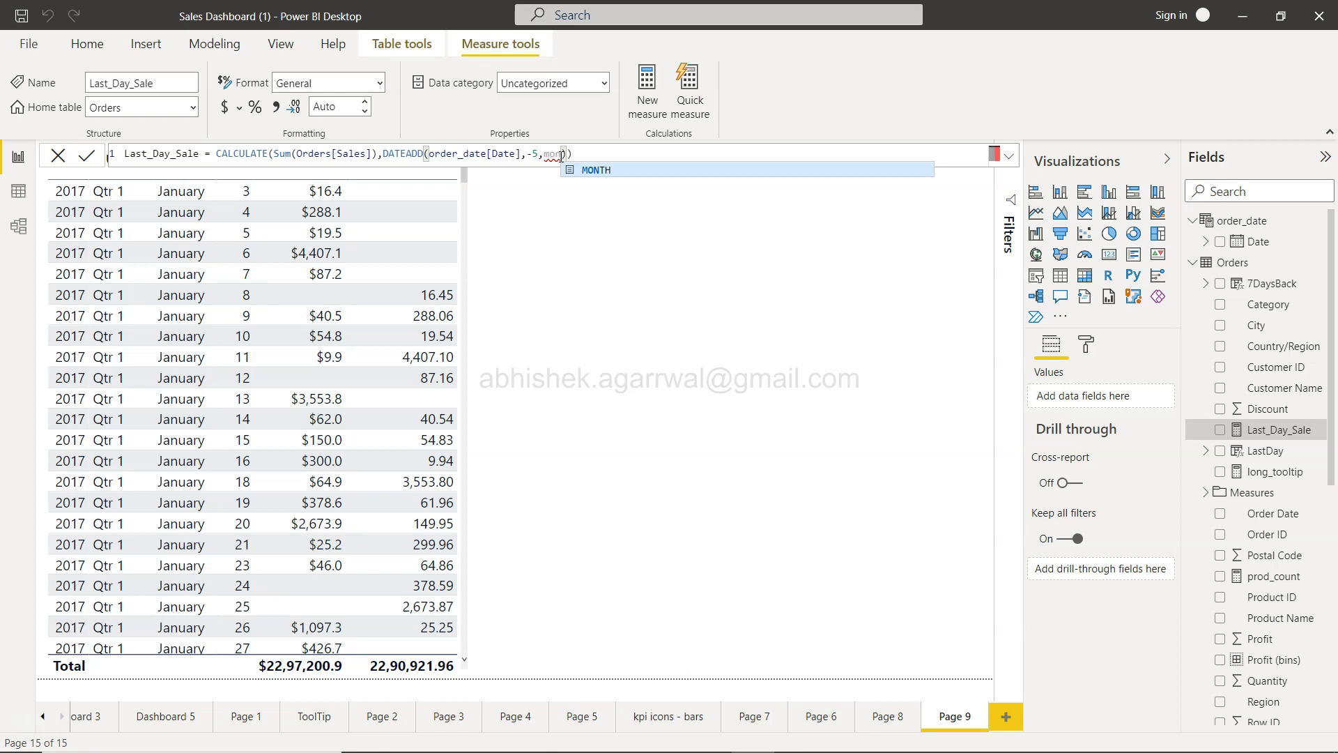